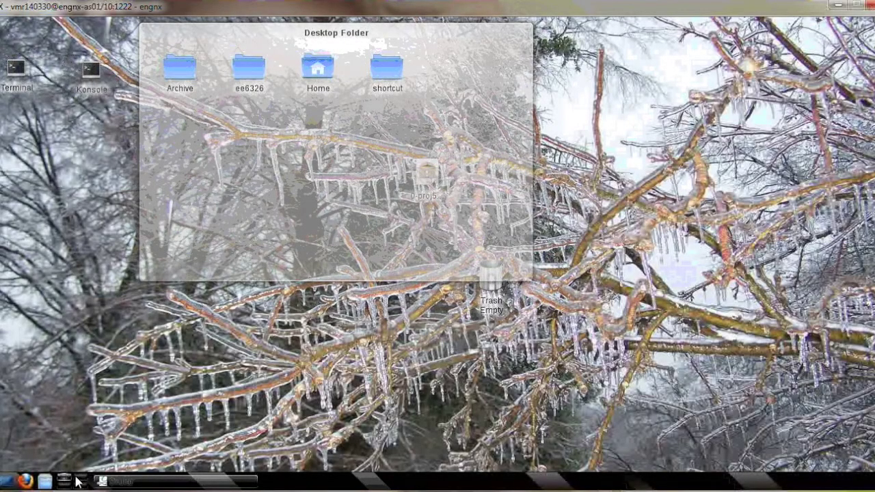
# Step: Launch a Terminal window from the KDE desktop's Terminal icon
pyautogui.click(66, 481)
pyautogui.doubleClick(18, 75)
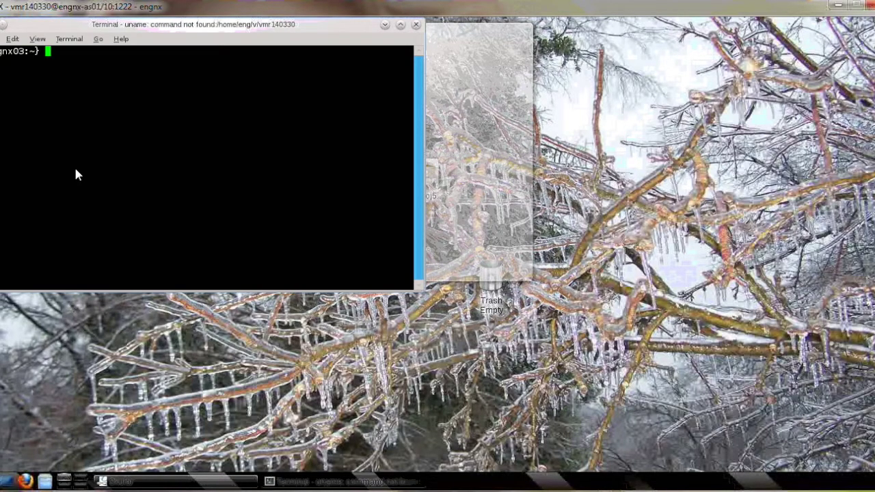
# Step: Start /bin/bash, append /bin to PATH, and change into the 6330 folder
pyautogui.write('/bin')
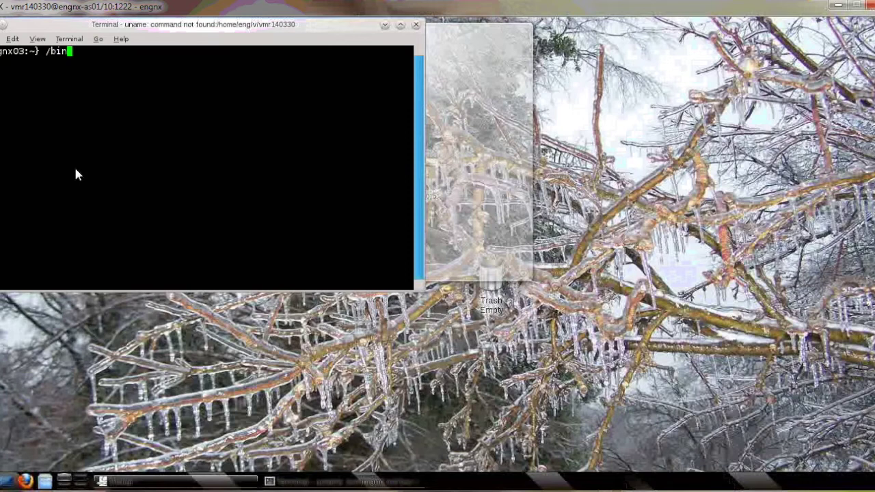
pyautogui.write('/bash')
pyautogui.press('Return')
pyautogui.write('exp')
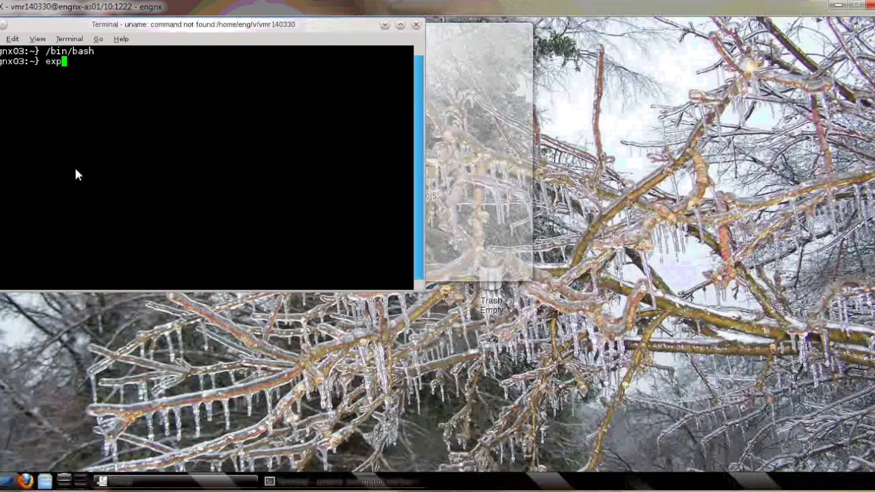
pyautogui.write('ort PATH=$PATH')
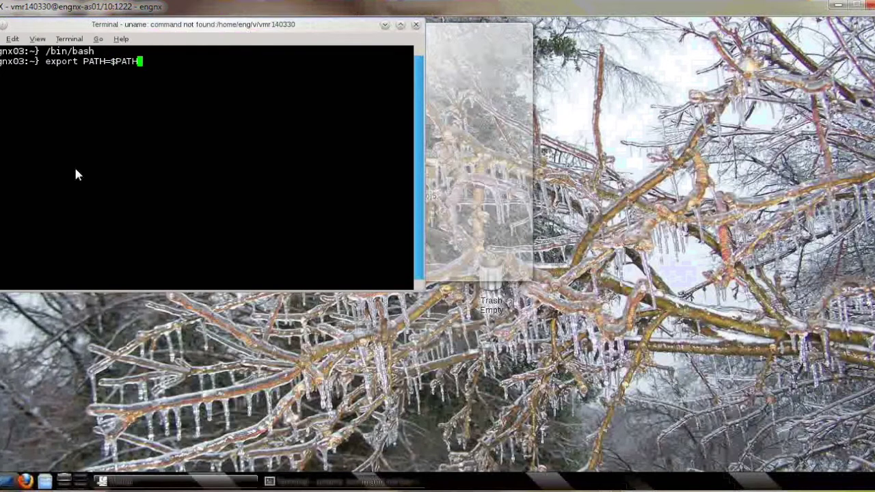
pyautogui.write(':/bin')
pyautogui.press('Return')
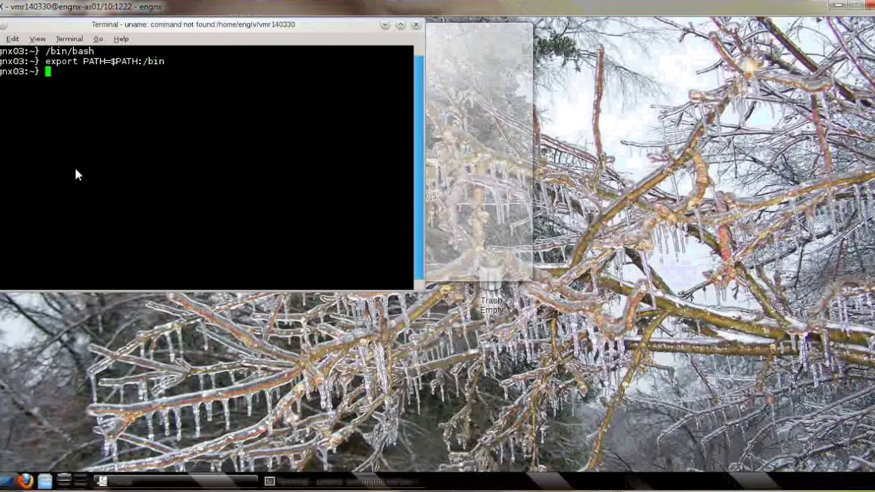
pyautogui.write('cd 6330')
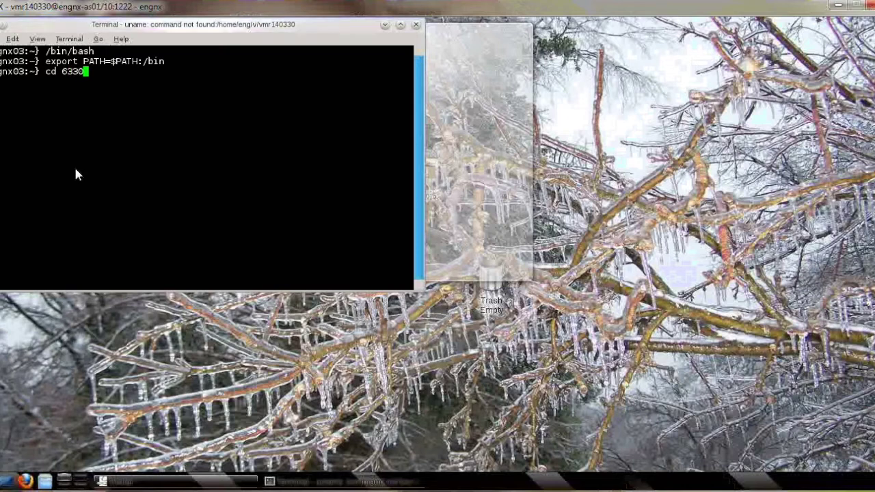
pyautogui.press('Return')
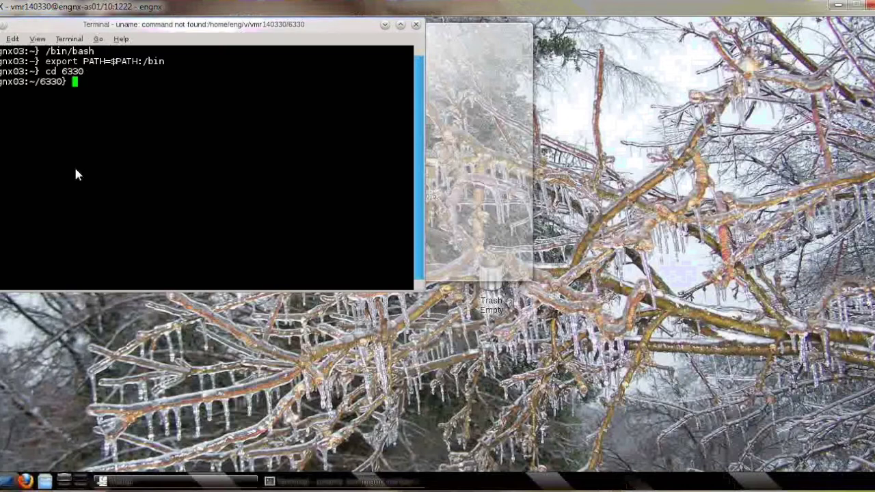
# Step: Source /proj/cad/startup/profile.ic-5 and launch icfb & in the background
pyautogui.write('. /proj/')
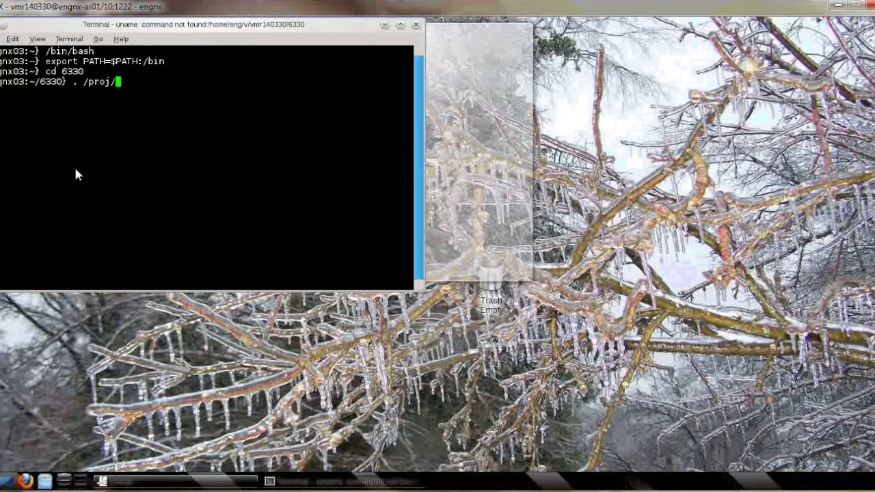
pyautogui.write('cad/st')
pyautogui.press('Tab')
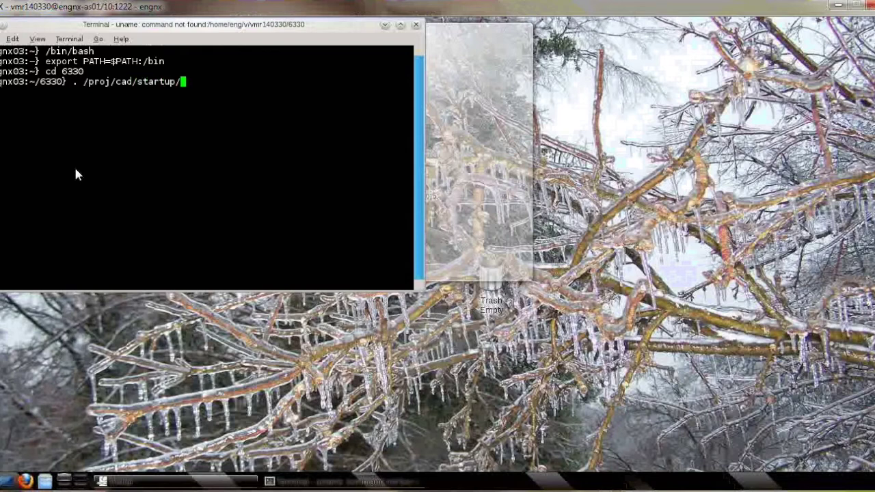
pyautogui.write('pro')
pyautogui.press('Tab')
pyautogui.write('ic')
pyautogui.press('Tab')
pyautogui.press('Return')
pyautogui.write('i')
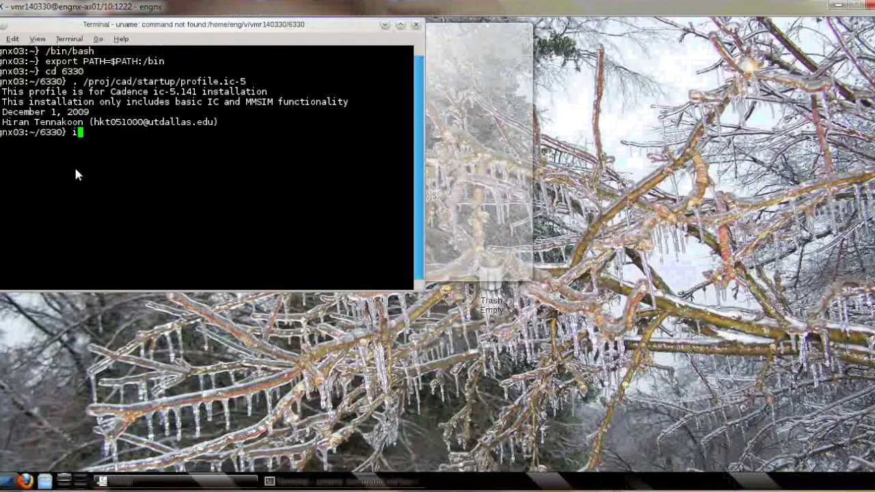
pyautogui.write('cfb &')
pyautogui.press('Return')
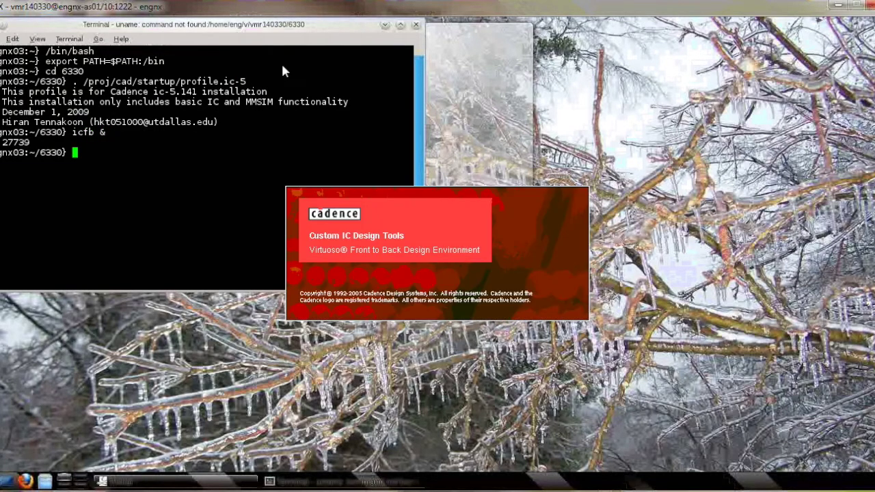
# Step: Minimize the terminal, close the What's New window, and restore the icfb CDS.log window
pyautogui.click(385, 25)
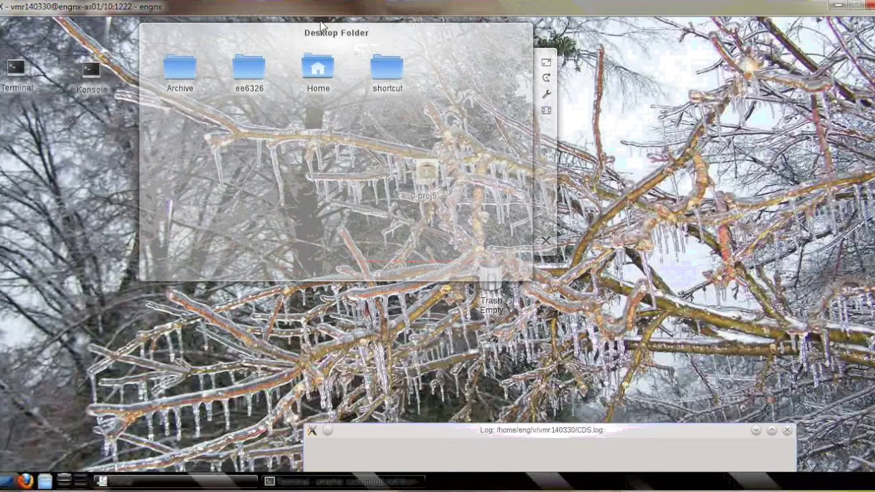
pyautogui.click(756, 430)
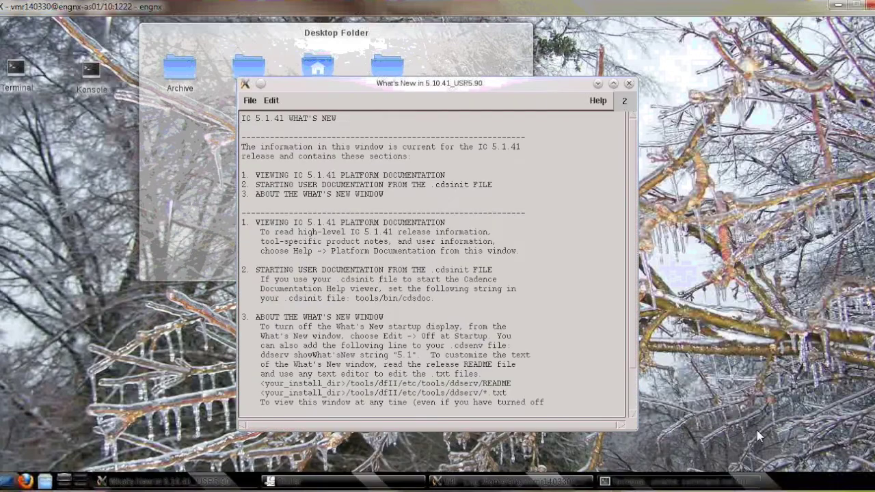
pyautogui.click(629, 84)
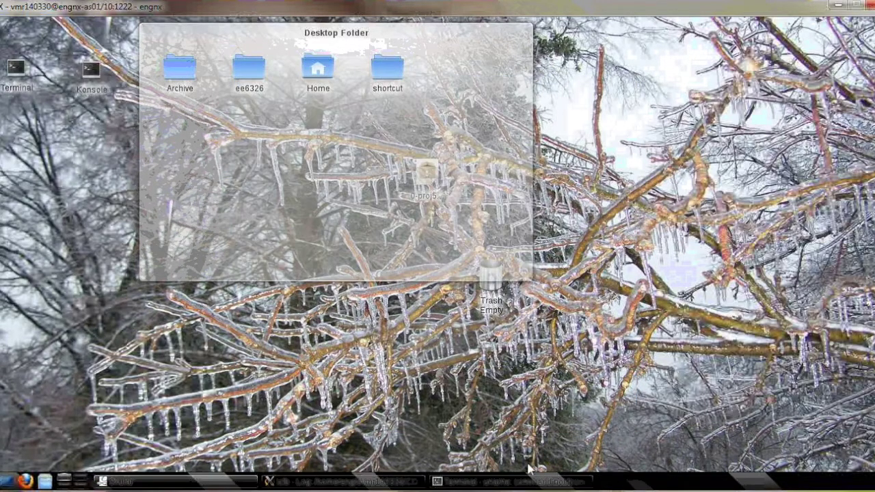
pyautogui.click(398, 482)
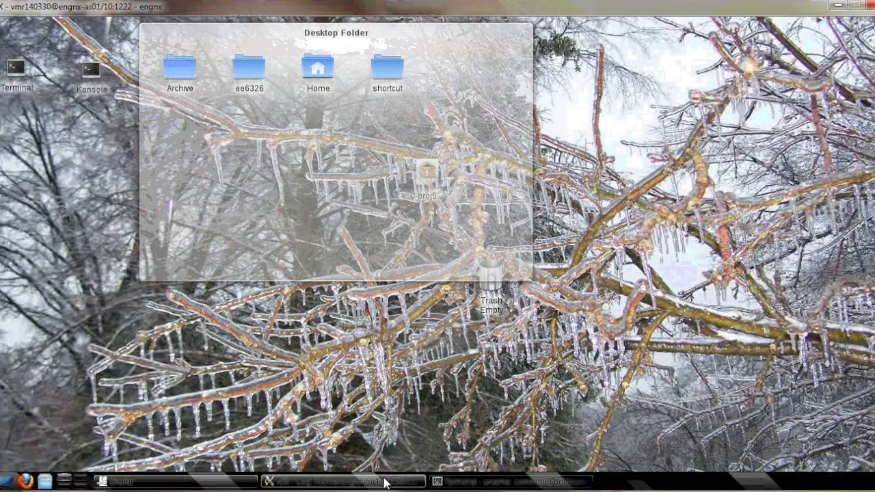
# Step: Open the prob2 schematic view in library hw6 through the Library Manager
pyautogui.click(342, 447)
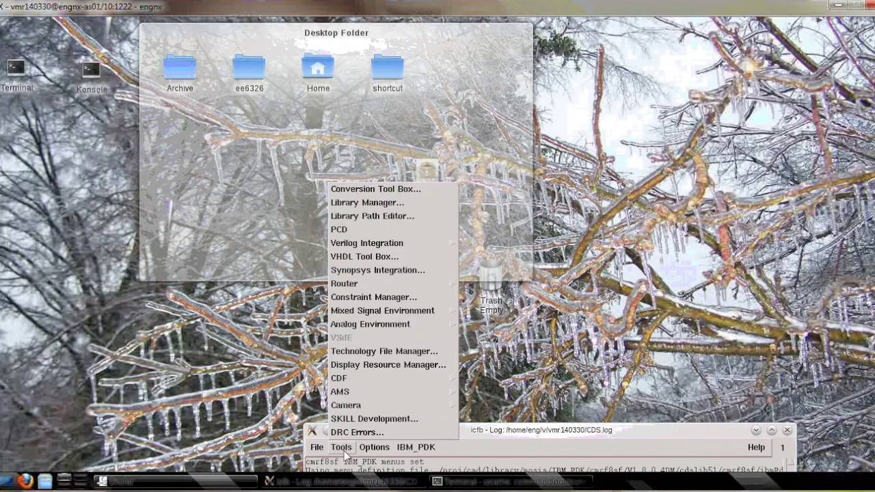
pyautogui.click(387, 203)
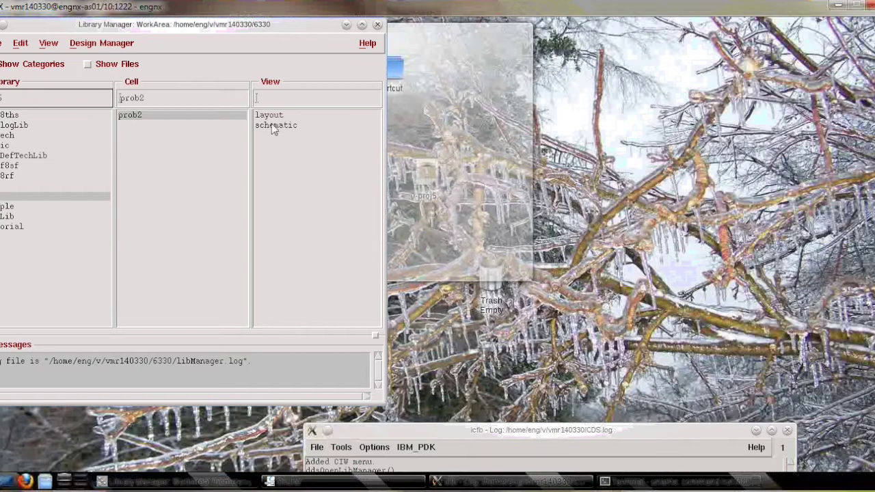
pyautogui.doubleClick(274, 130)
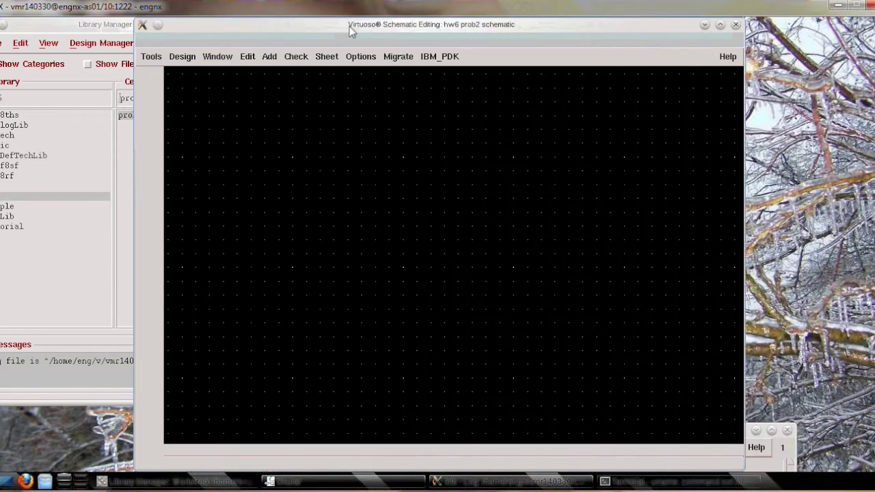
# Step: Minimize the library browser and box-select the PORT0 and PORT1 sources
pyautogui.click(99, 28)
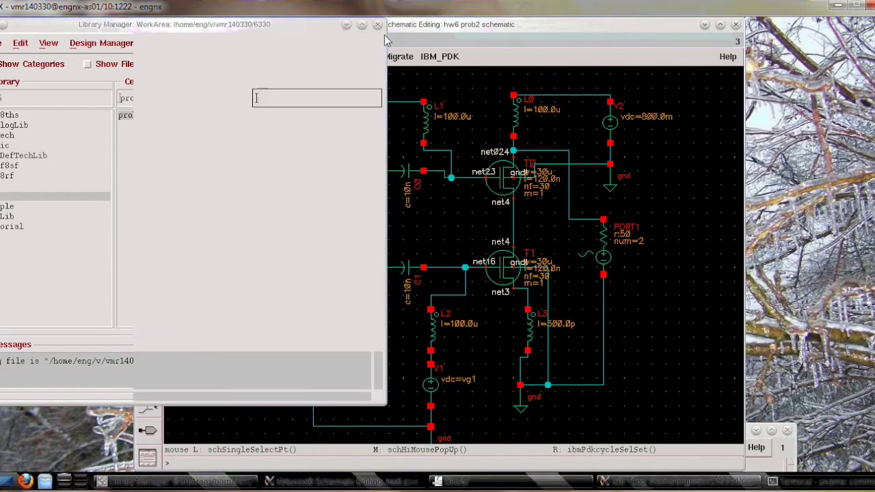
pyautogui.click(347, 25)
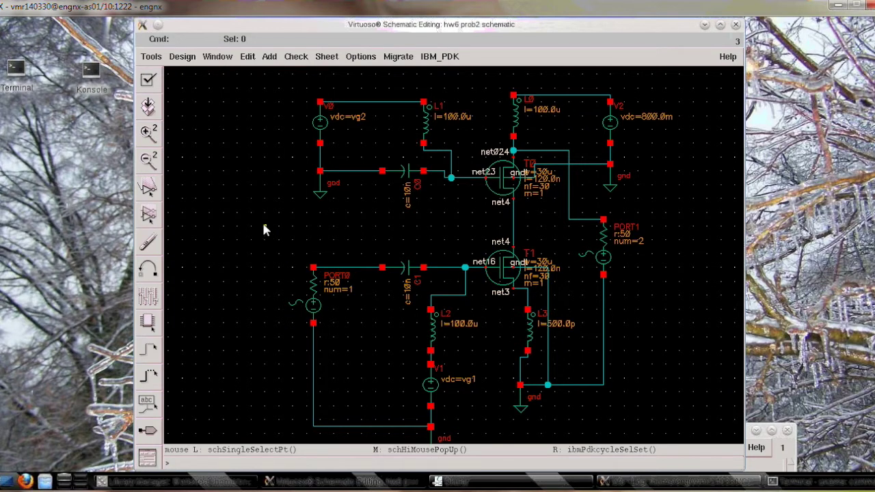
pyautogui.moveTo(274, 248); pyautogui.dragTo(353, 361)
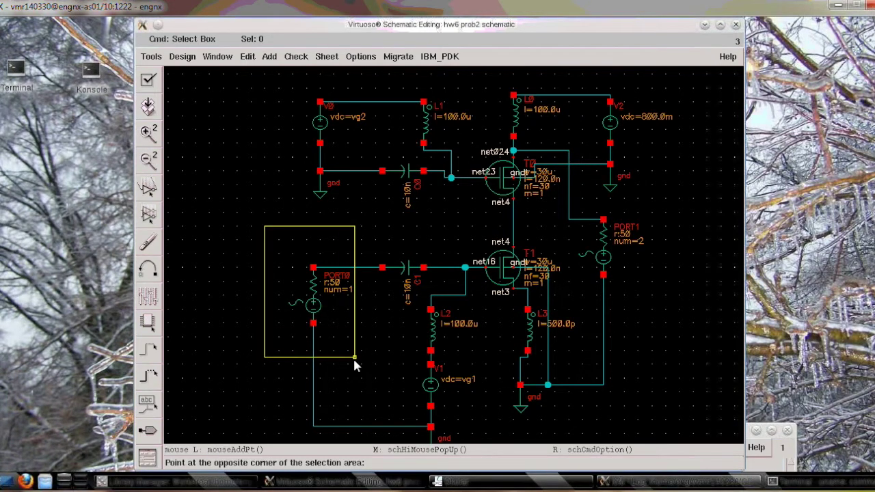
pyautogui.click(355, 365)
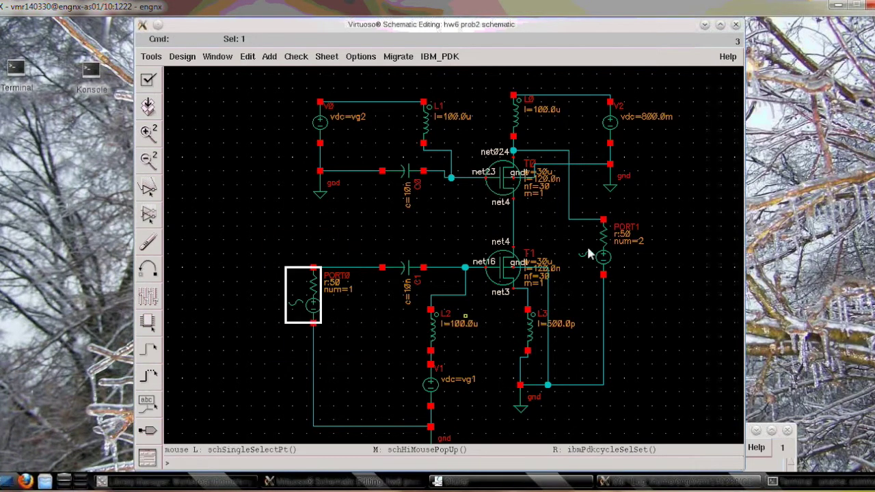
pyautogui.click(690, 250)
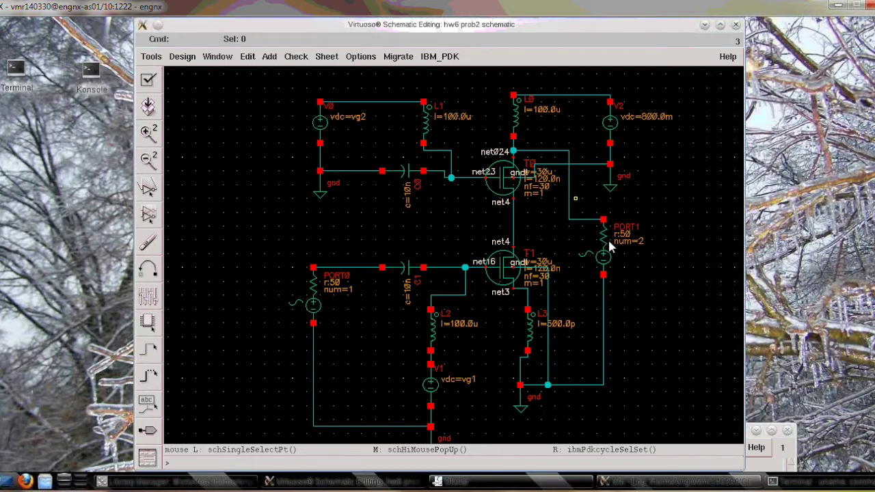
pyautogui.click(575, 199)
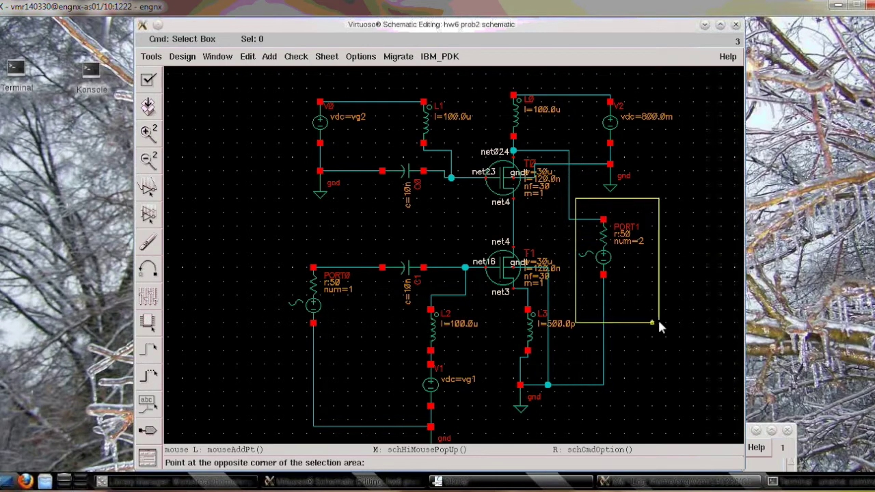
pyautogui.click(658, 323)
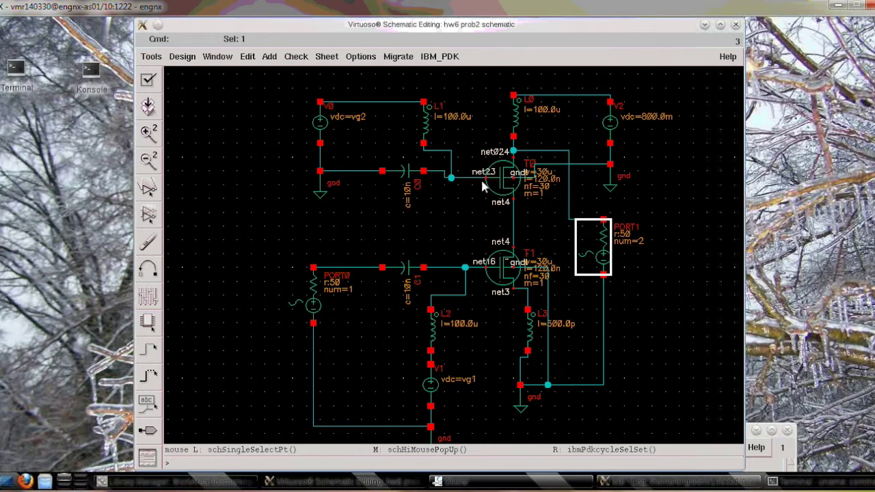
# Step: Open the Add Instance form with the i shortcut
pyautogui.click(269, 58)
pyautogui.click(270, 62)
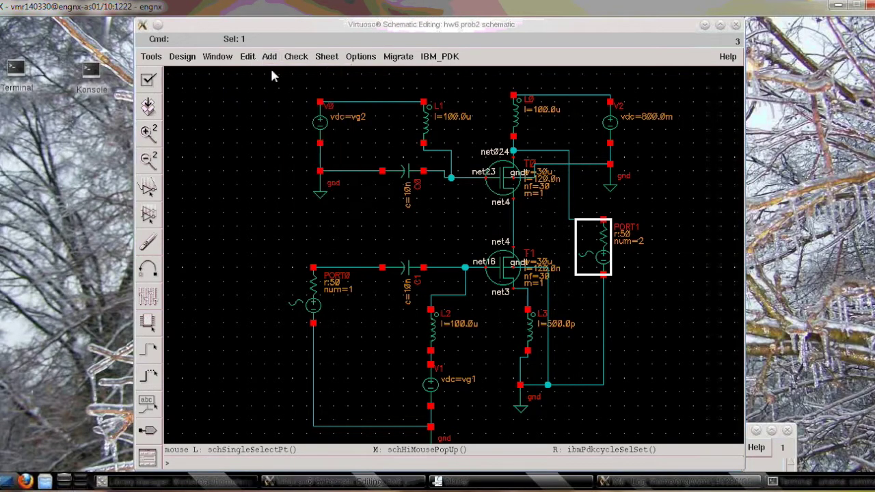
pyautogui.press('i')
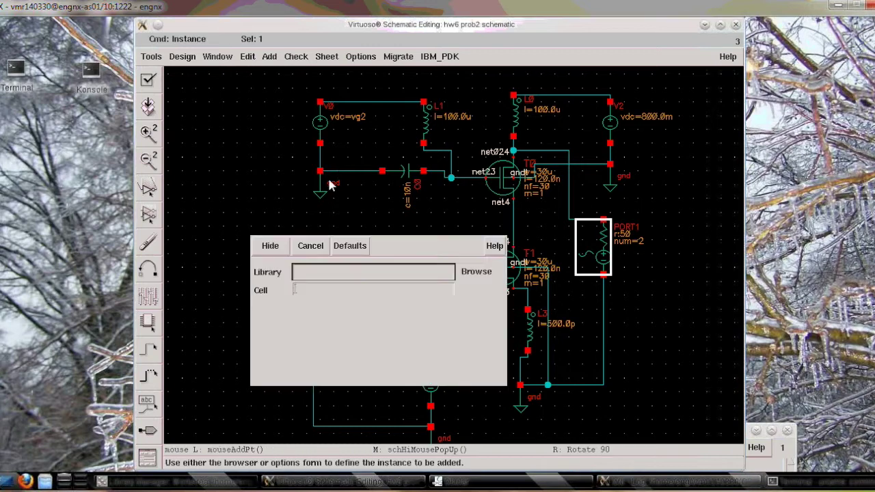
# Step: Browse to analogLib and select the psin cell with its symbol view
pyautogui.click(474, 272)
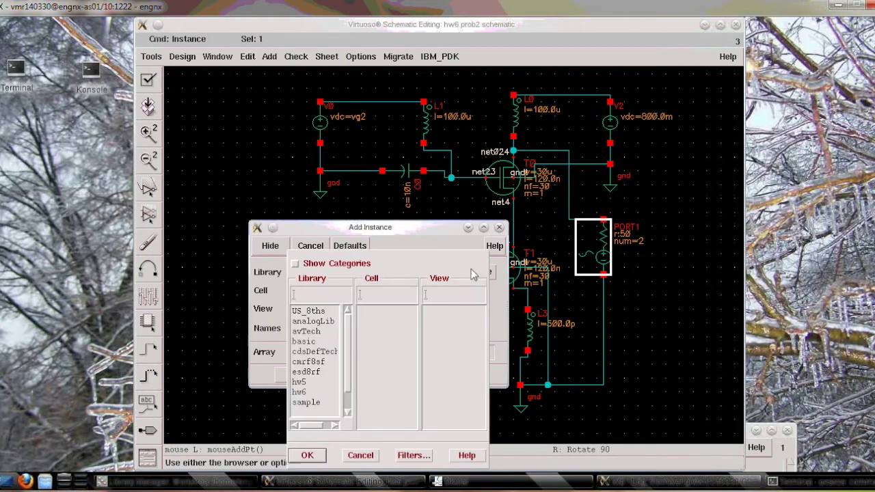
pyautogui.click(304, 321)
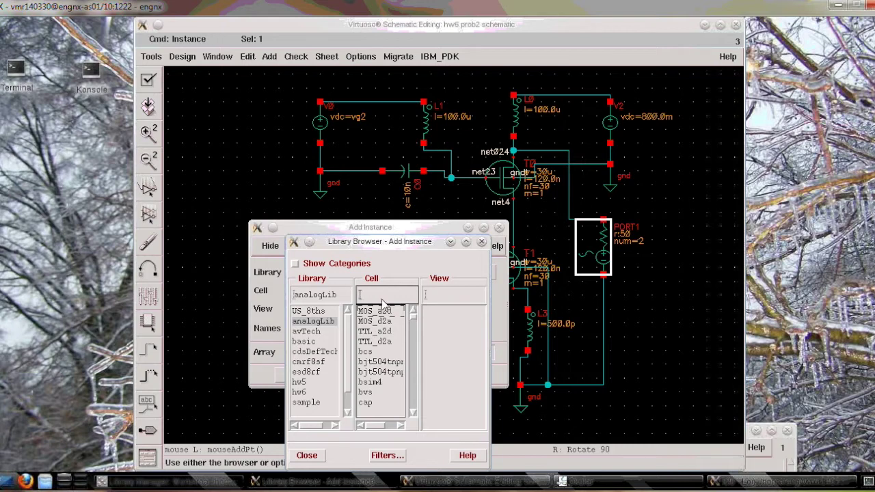
pyautogui.write('ps')
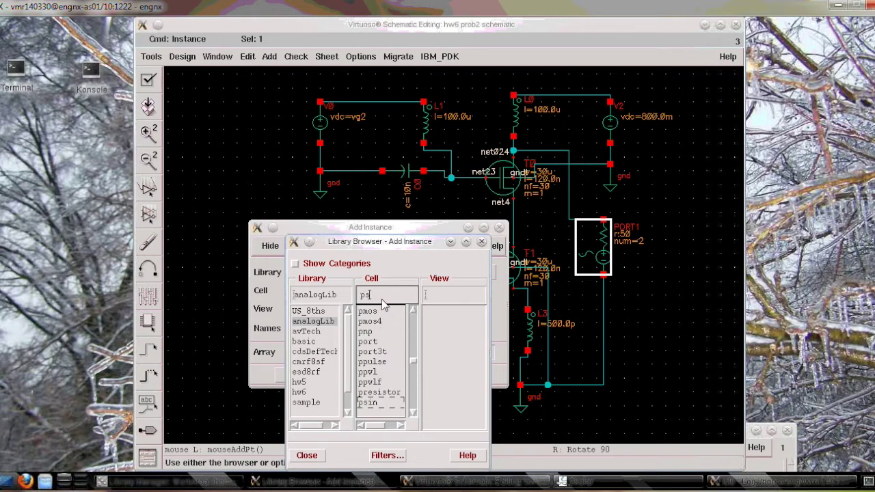
pyautogui.write('p')
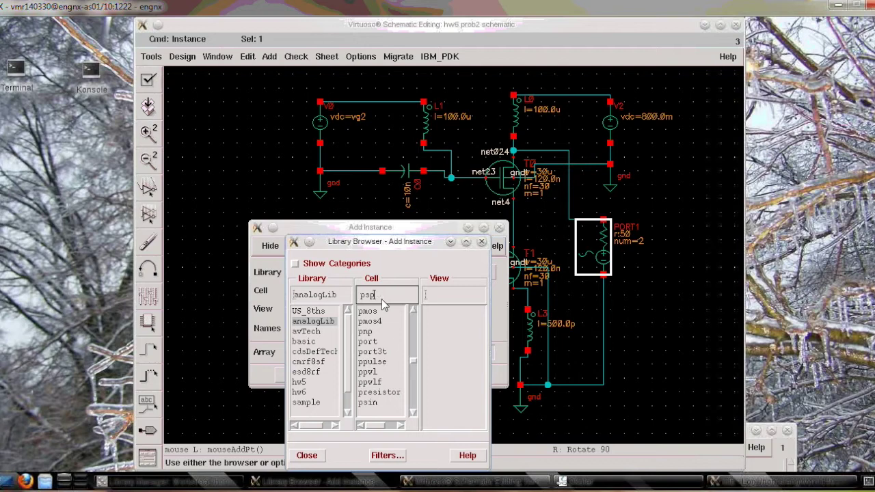
pyautogui.press('BackSpace')
pyautogui.write('in')
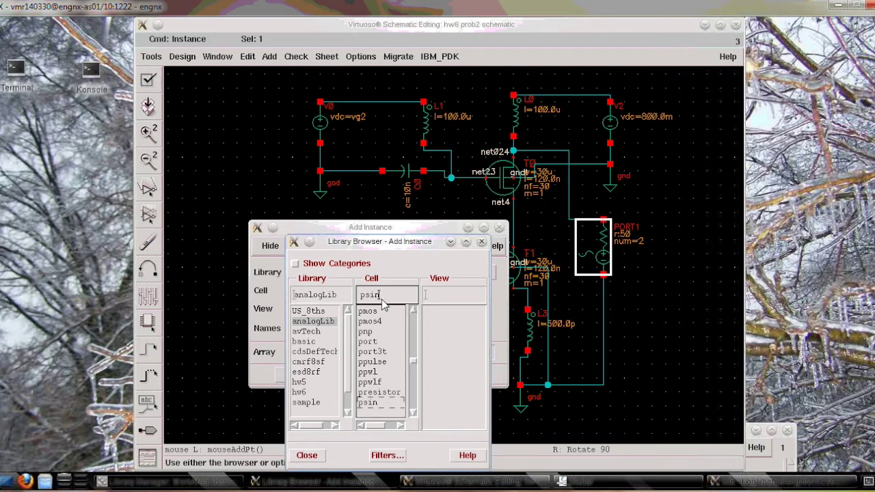
pyautogui.click(380, 400)
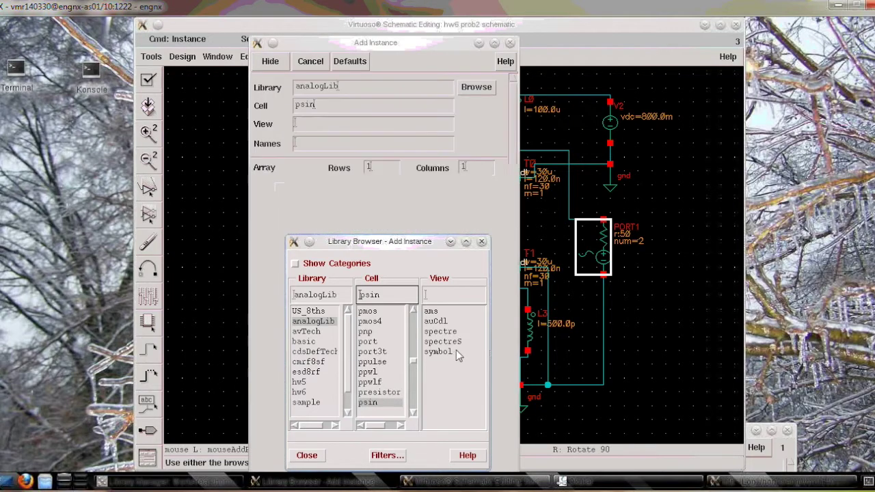
pyautogui.click(441, 352)
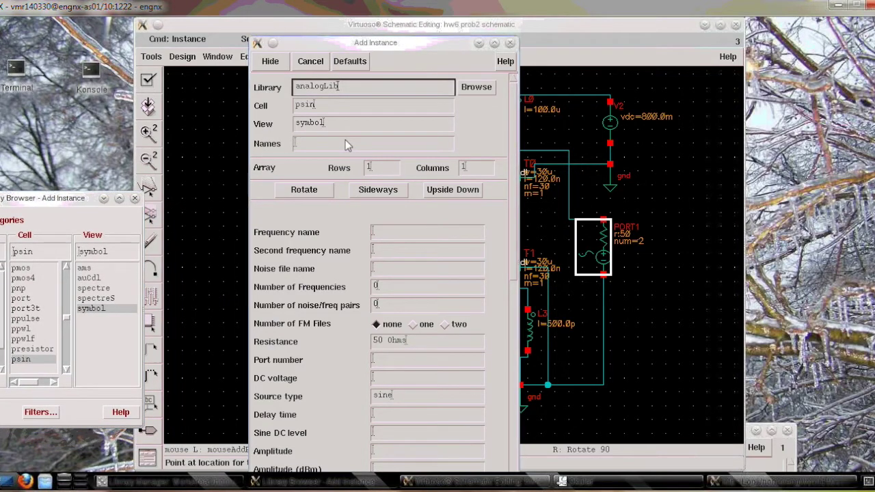
# Step: Set the psin source's Port number to 1 in the Add Instance form
pyautogui.click(345, 143)
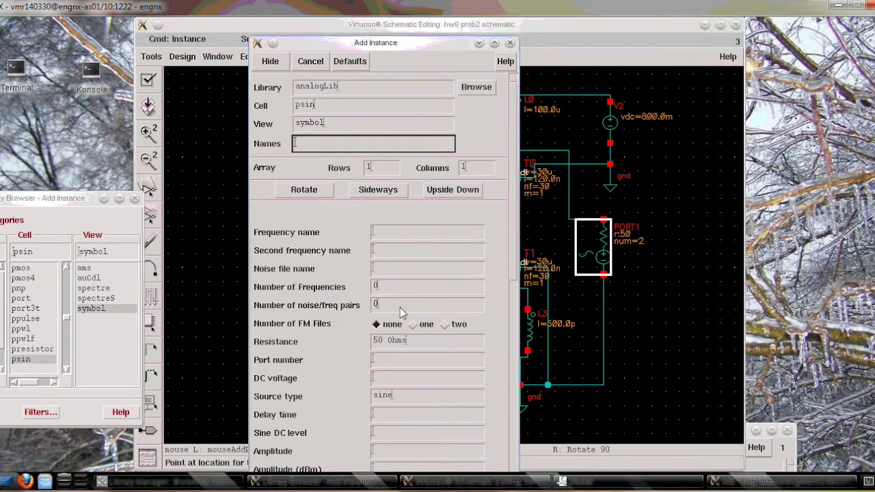
pyautogui.click(425, 343)
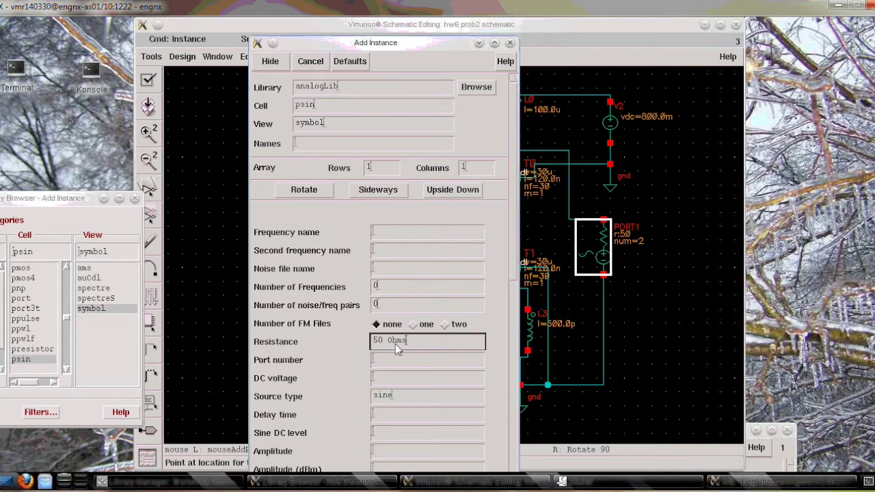
pyautogui.click(381, 363)
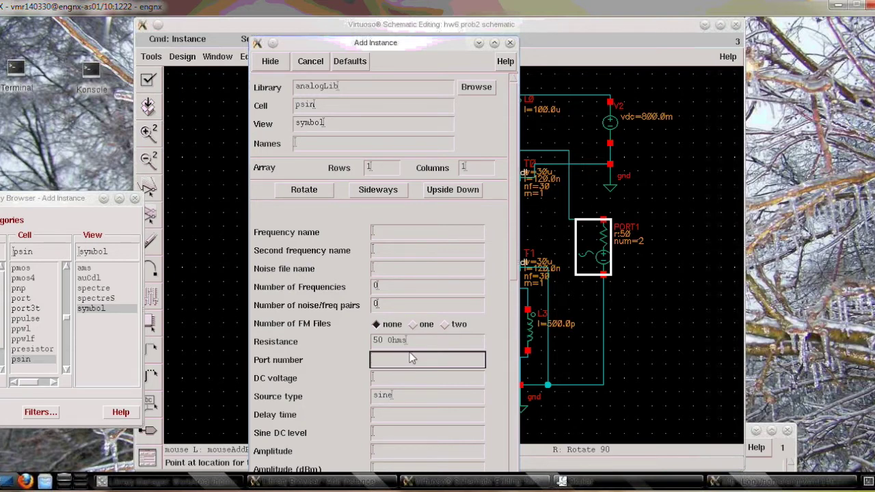
pyautogui.write('1')
# Step: Cancel the psin placement and Check and Save the prob2 schematic
pyautogui.click(313, 64)
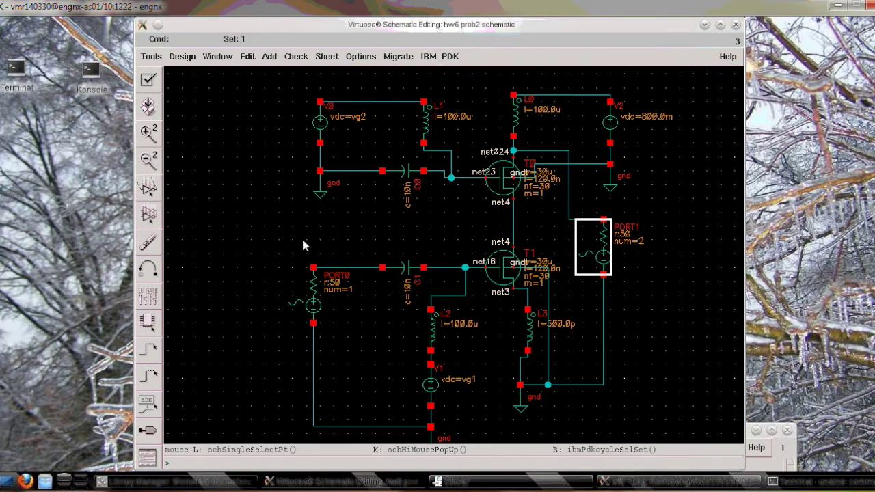
pyautogui.click(150, 80)
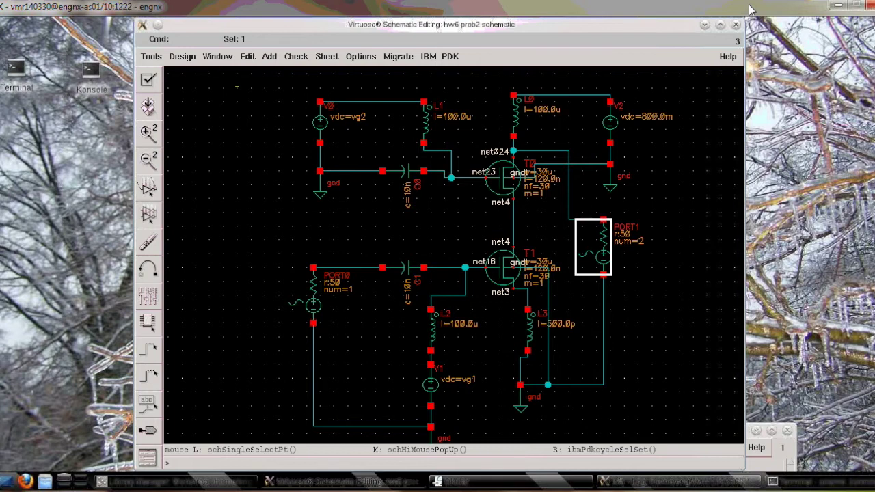
# Step: Reposition the schematic, minimize Help, and close the Analog Environment's What's New page
pyautogui.moveTo(659, 25); pyautogui.dragTo(611, 24)
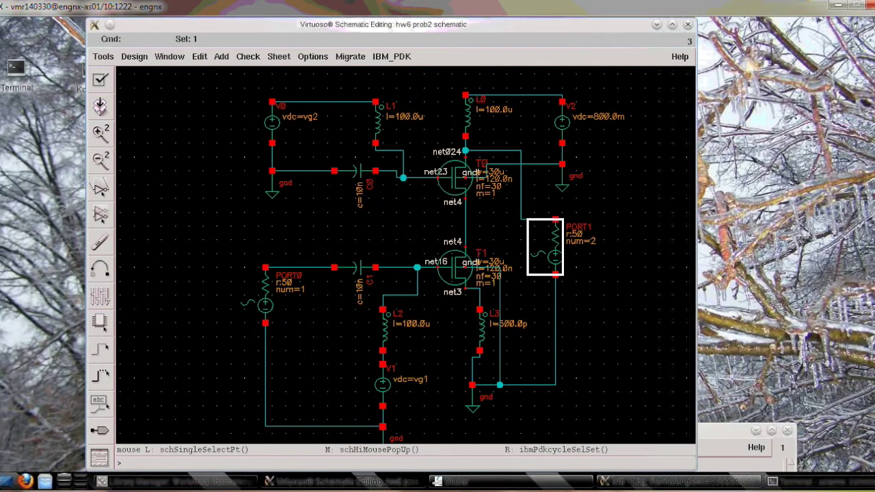
pyautogui.click(758, 431)
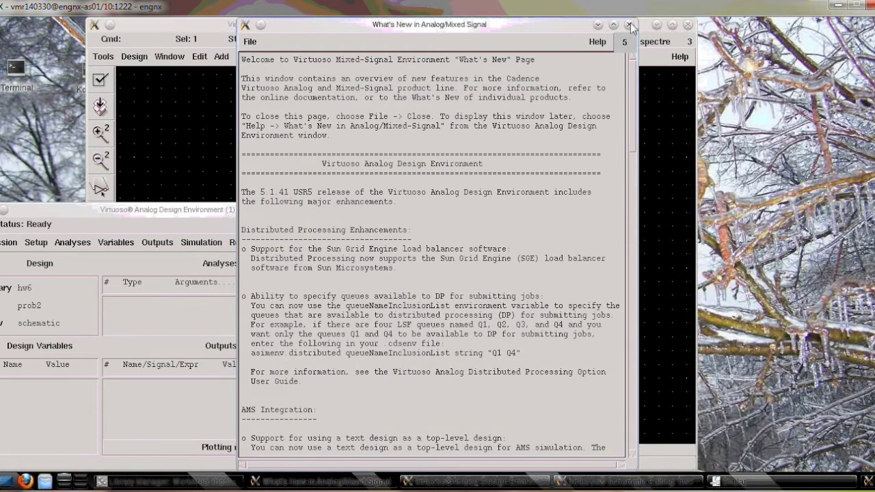
pyautogui.click(630, 26)
pyautogui.click(162, 214)
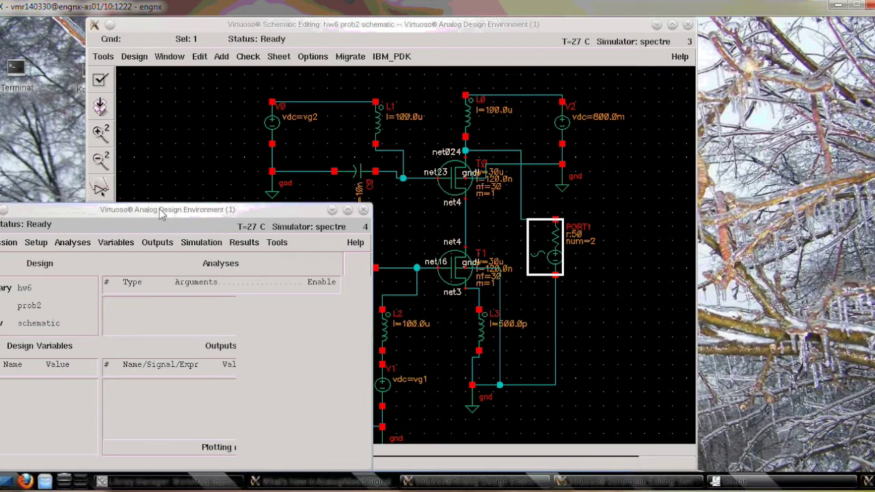
# Step: Copy vg1 and vg2 from the cellview into ADE and set both to 0.8
pyautogui.moveTo(162, 214); pyautogui.dragTo(283, 127)
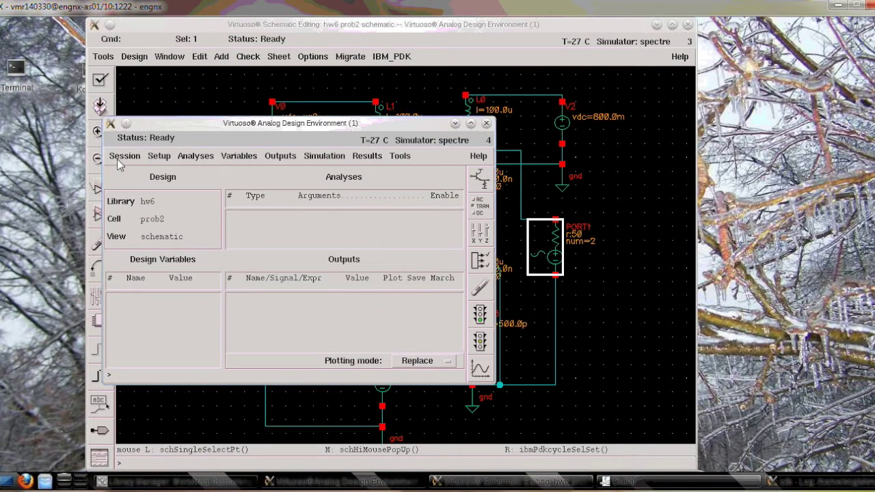
pyautogui.click(239, 155)
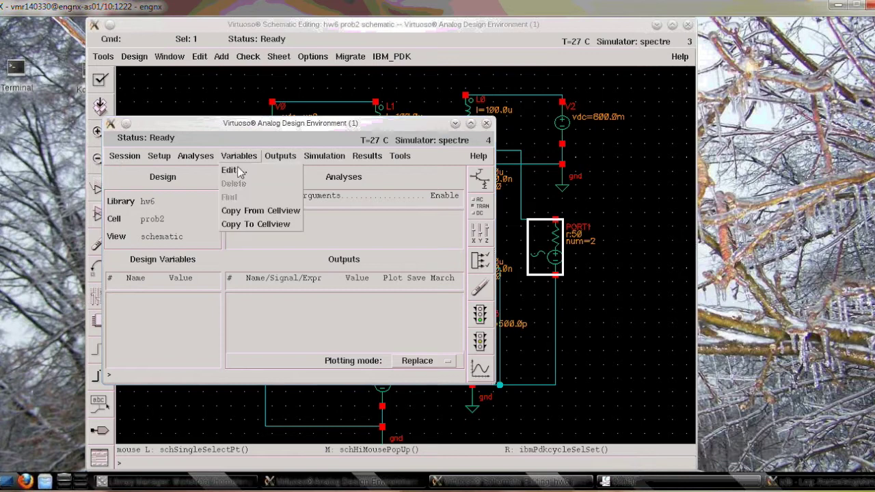
pyautogui.click(253, 213)
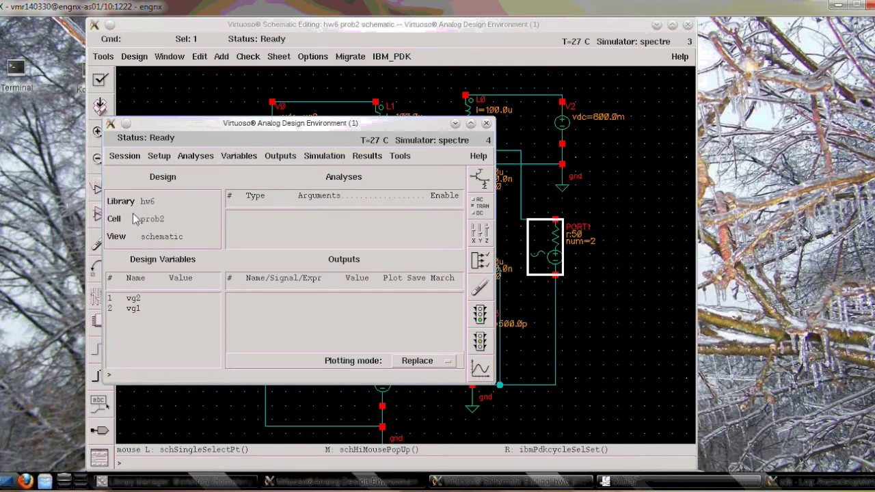
pyautogui.click(133, 303)
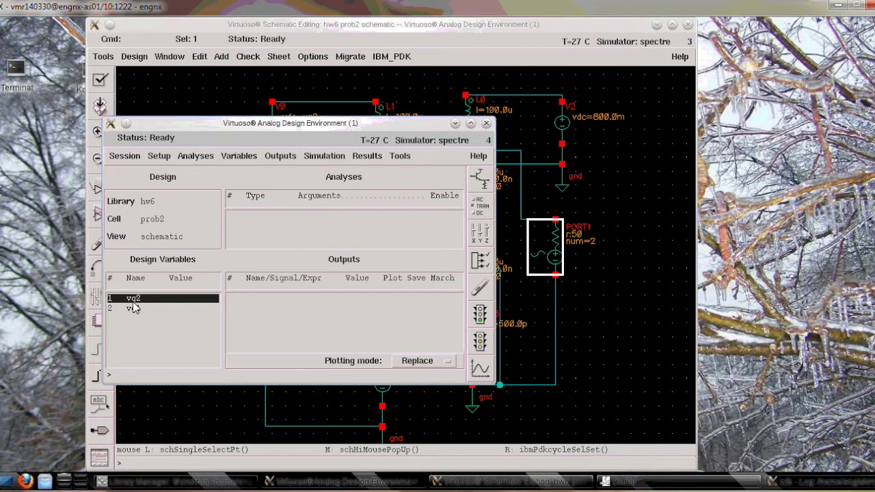
pyautogui.doubleClick(134, 304)
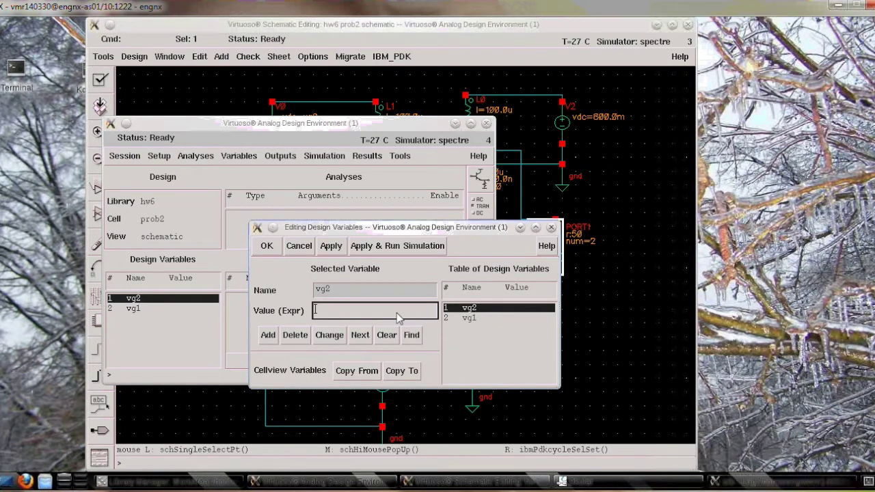
pyautogui.write('0.8')
pyautogui.press('Return')
pyautogui.click(271, 249)
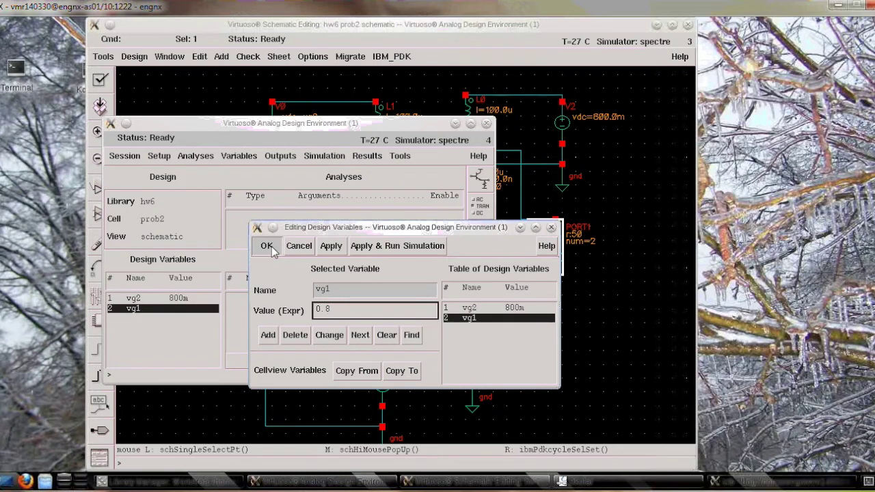
# Step: Confirm spectre as the simulator with the project directory
pyautogui.click(154, 159)
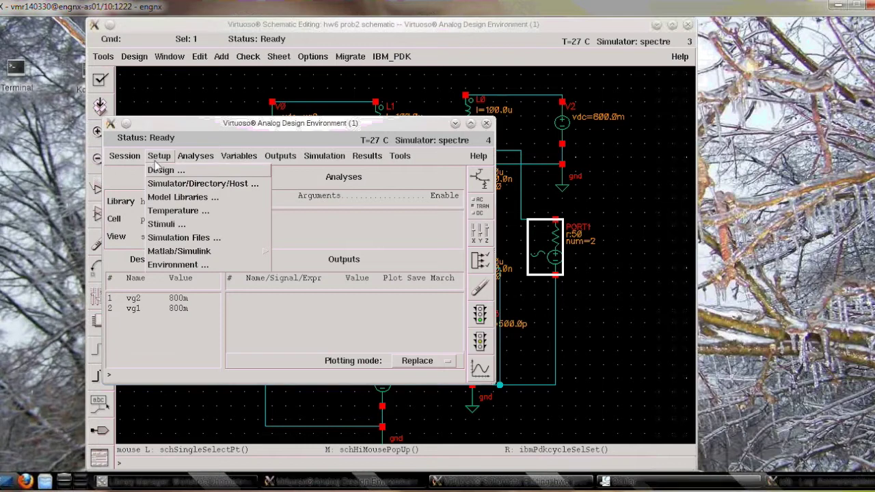
pyautogui.click(170, 188)
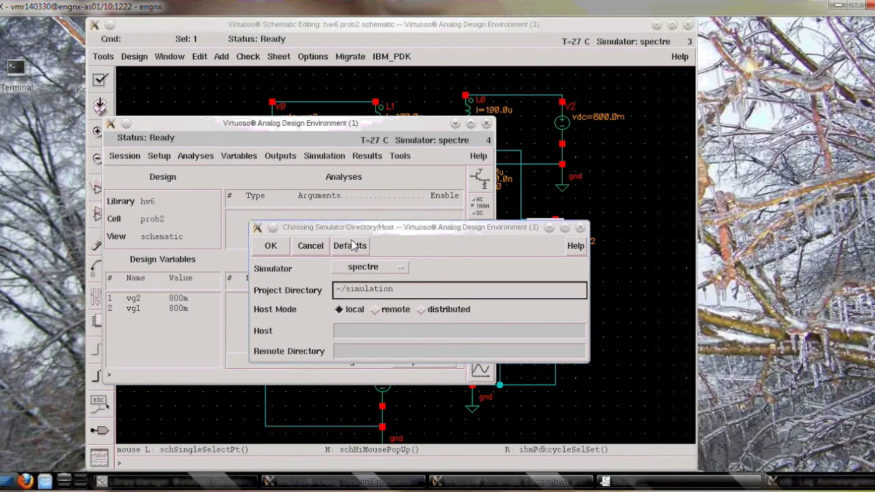
pyautogui.click(270, 245)
# Step: Assign section tt to the allModels.scs model library and bring up the analysis chooser
pyautogui.click(159, 156)
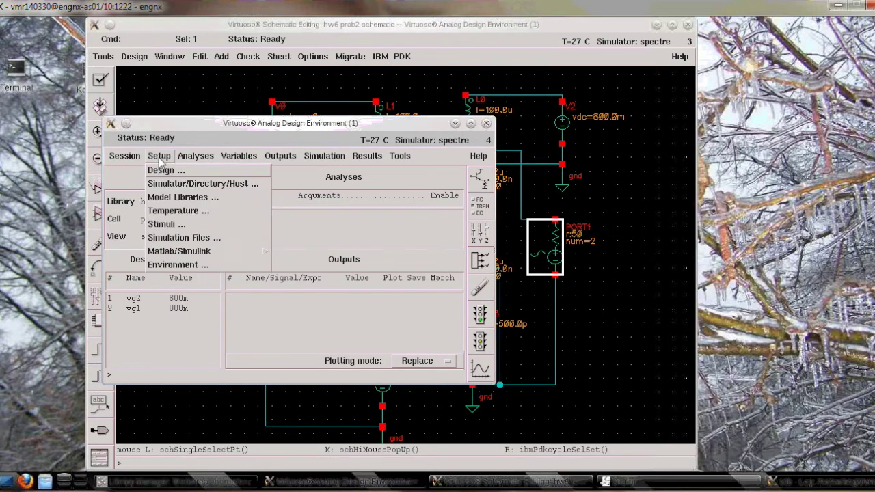
pyautogui.click(171, 198)
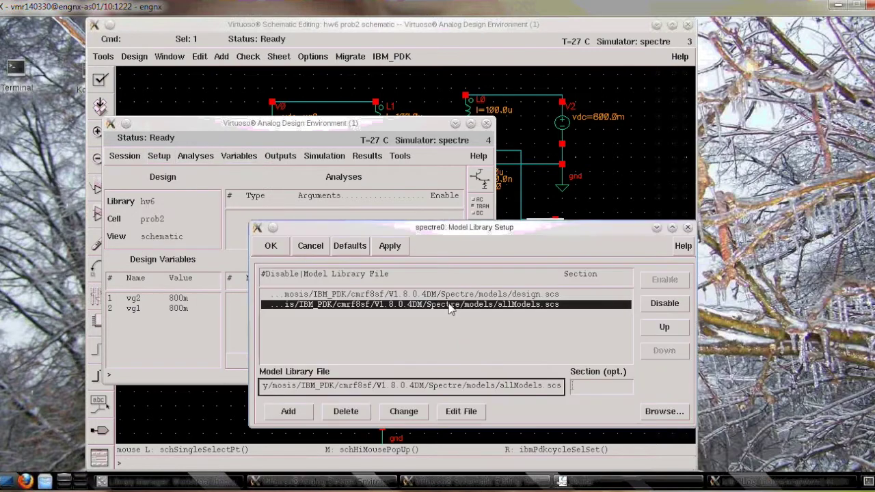
pyautogui.click(611, 388)
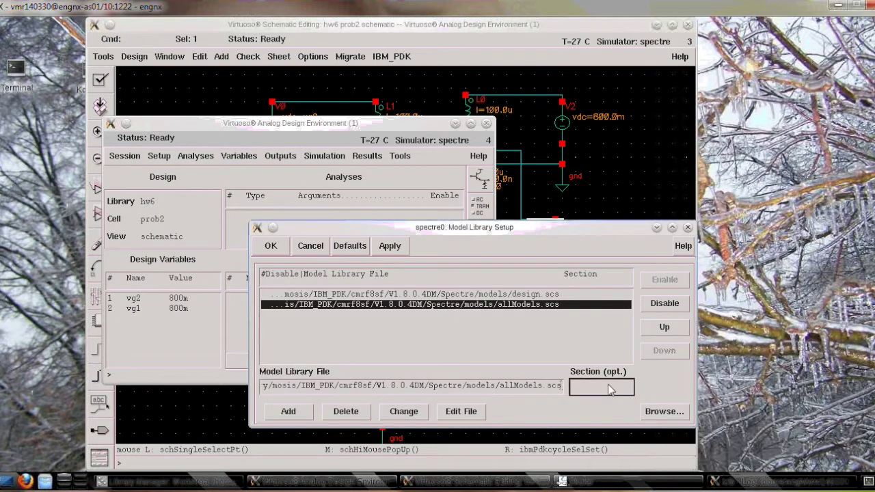
pyautogui.write('tt')
pyautogui.click(272, 247)
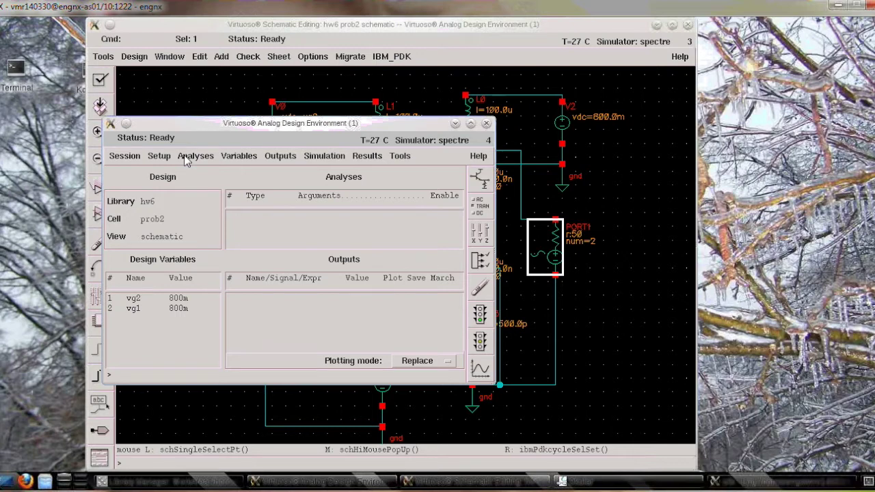
pyautogui.click(184, 155)
pyautogui.click(200, 170)
# Step: Select the sp (S-Parameter) analysis type
pyautogui.click(367, 273)
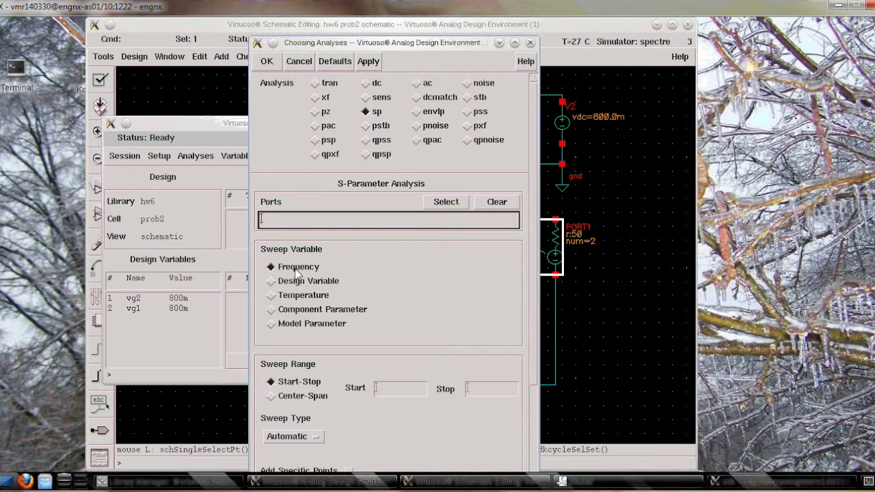
pyautogui.click(393, 388)
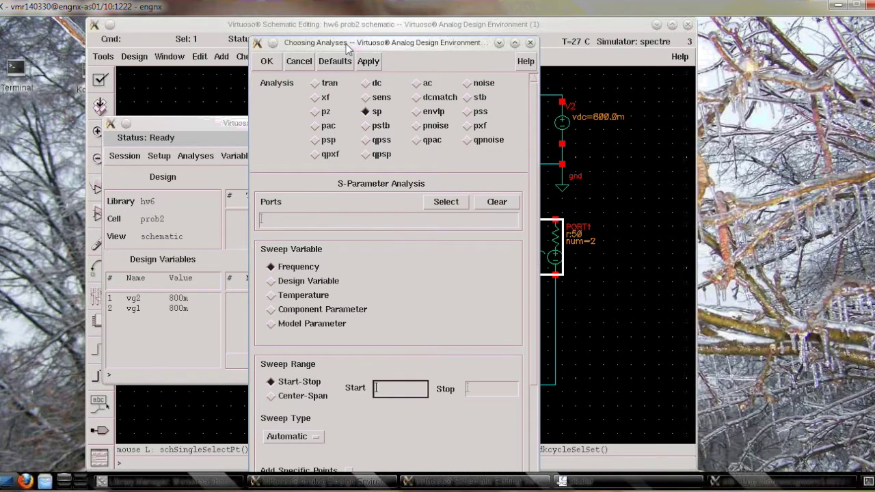
pyautogui.moveTo(347, 45); pyautogui.dragTo(349, 46)
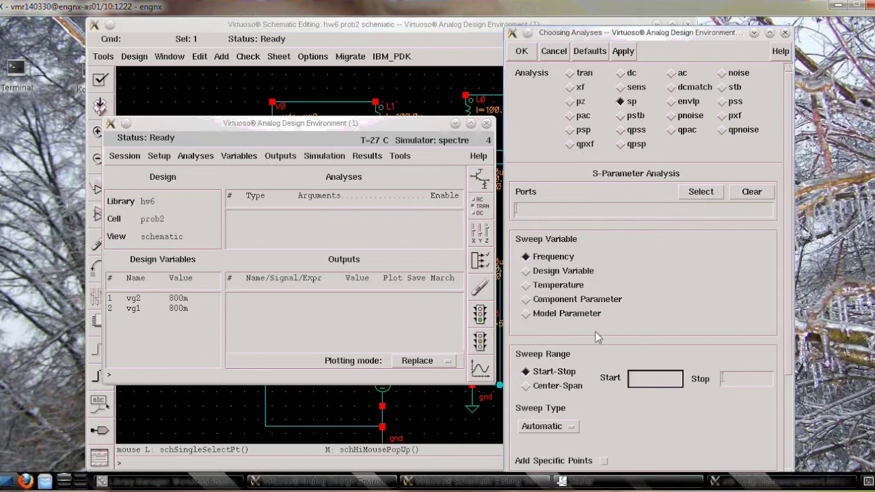
# Step: Set the frequency sweep range from 50000000 to 500000000 Hz and apply it
pyautogui.click(645, 377)
pyautogui.write('500000')
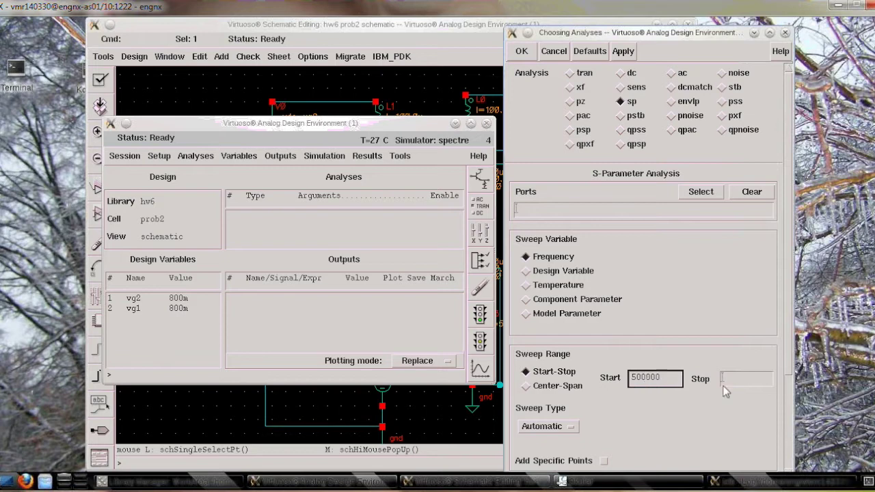
pyautogui.click(750, 384)
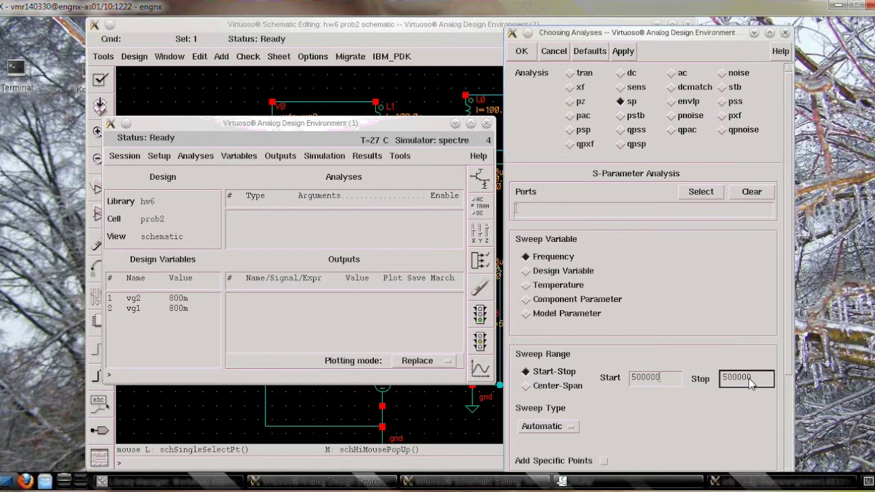
pyautogui.write('0')
pyautogui.press('Return')
pyautogui.click(666, 383)
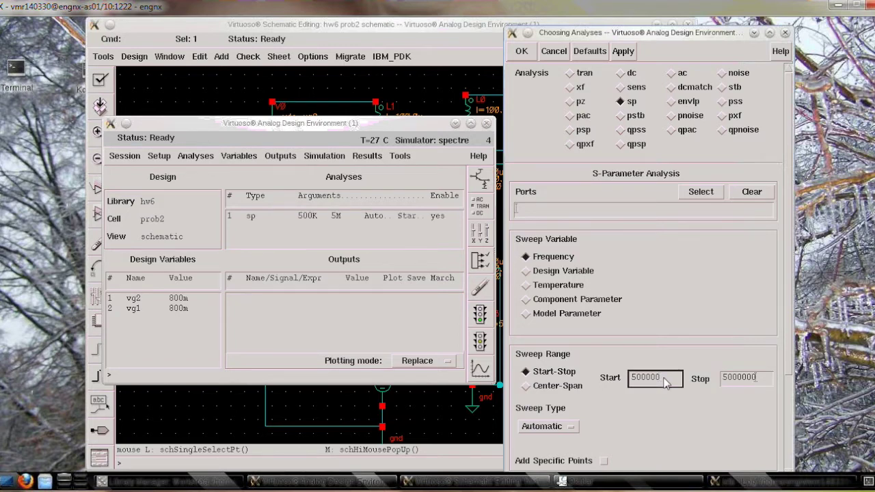
pyautogui.write('00')
pyautogui.click(757, 380)
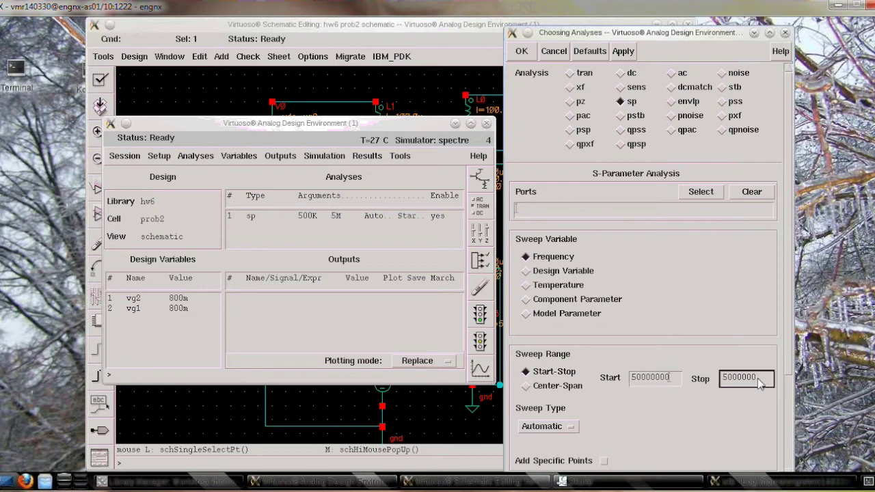
pyautogui.write('00')
pyautogui.click(622, 51)
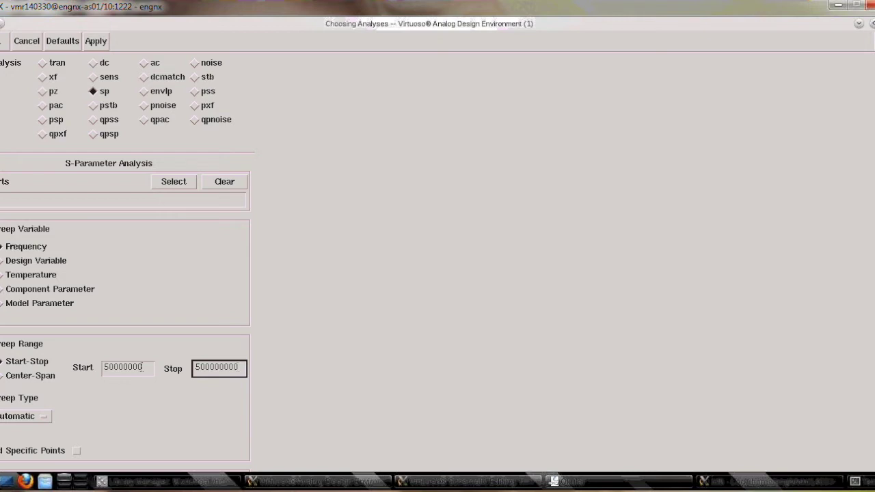
# Step: Accept the sp analysis settings and launch the S-parameter simulation
pyautogui.scroll(-3, 125, 259)
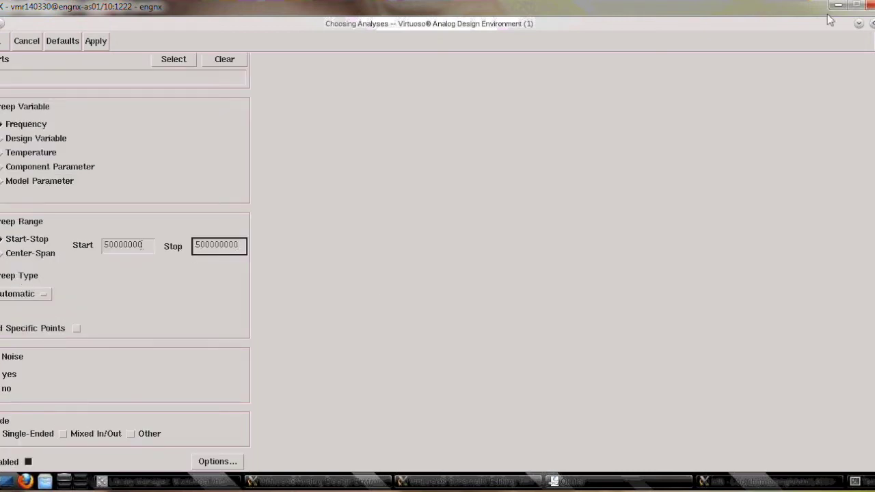
pyautogui.click(3, 42)
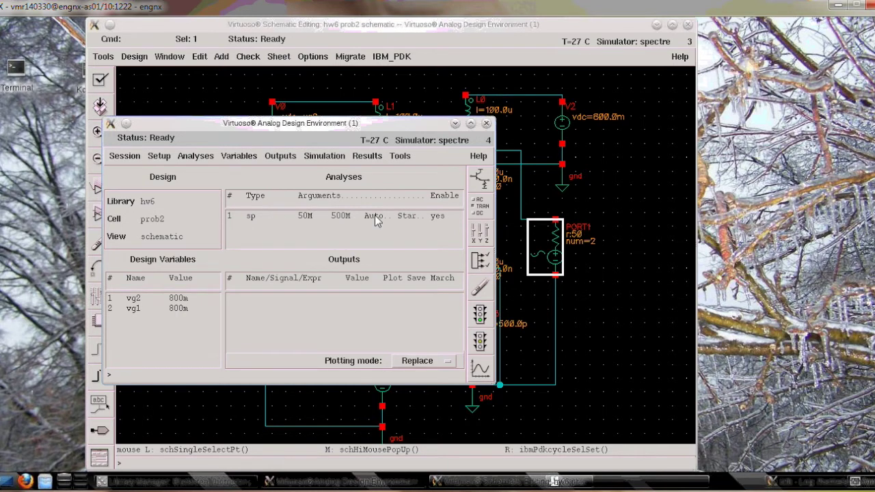
pyautogui.click(374, 216)
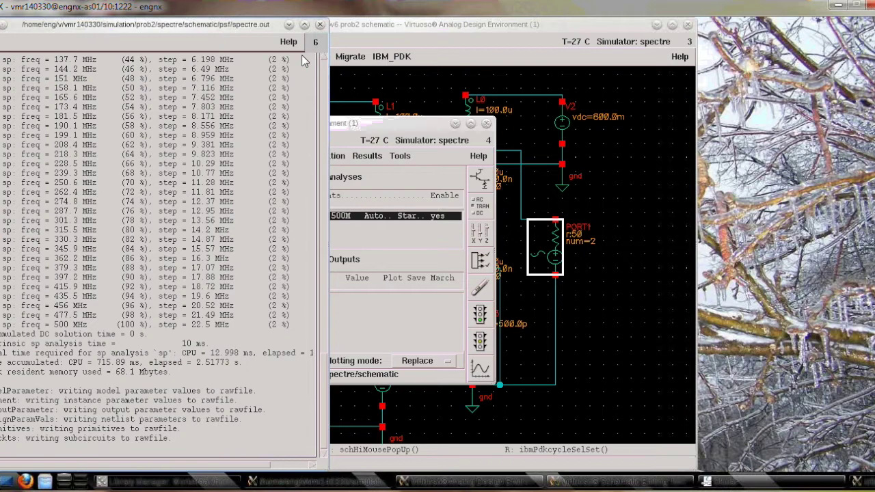
# Step: Close the spectre.out log and shift the ADE window left to reveal the schematic
pyautogui.click(320, 23)
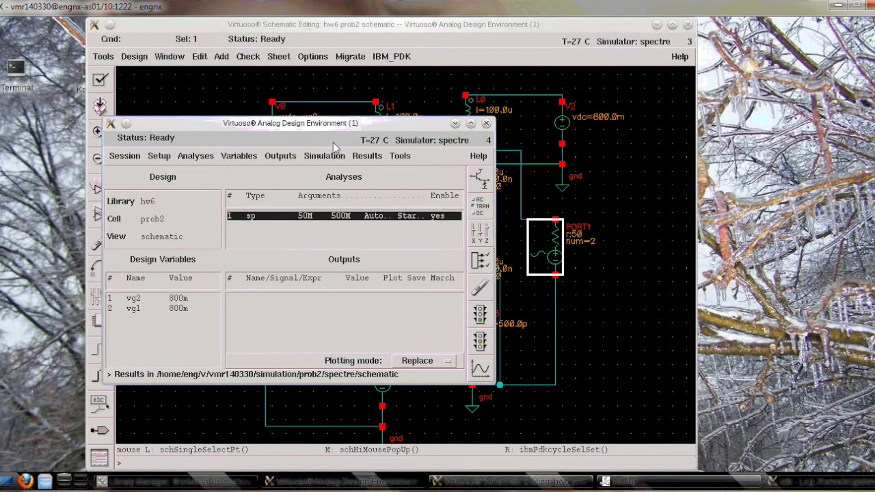
pyautogui.moveTo(334, 124); pyautogui.dragTo(277, 120)
pyautogui.click(310, 152)
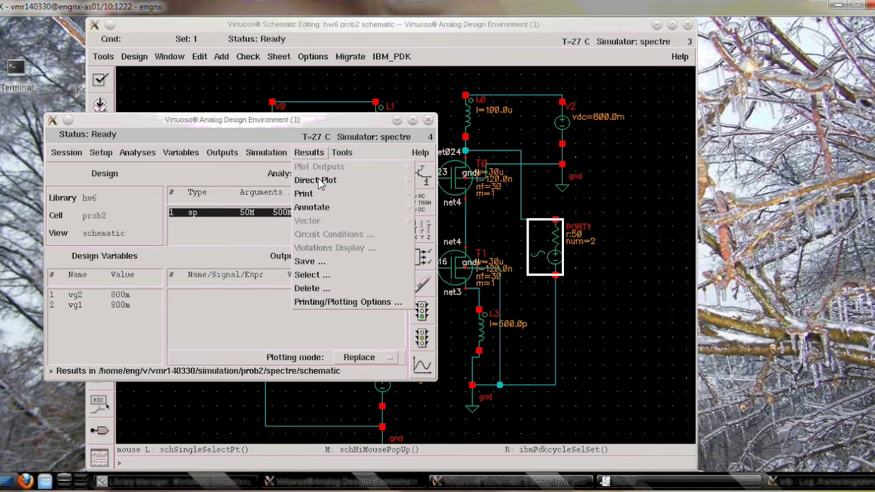
# Step: In the Direct Plot form, choose ZP with the Real modifier and plot Z12
pyautogui.click(318, 180)
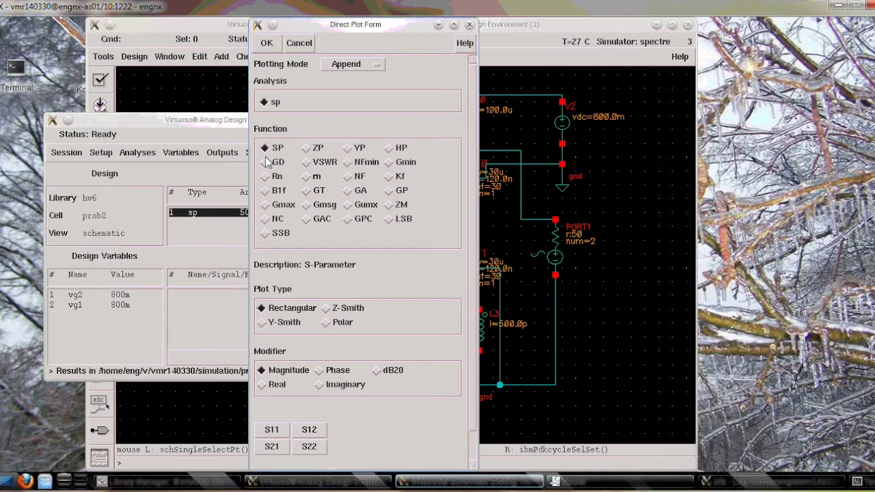
pyautogui.click(306, 162)
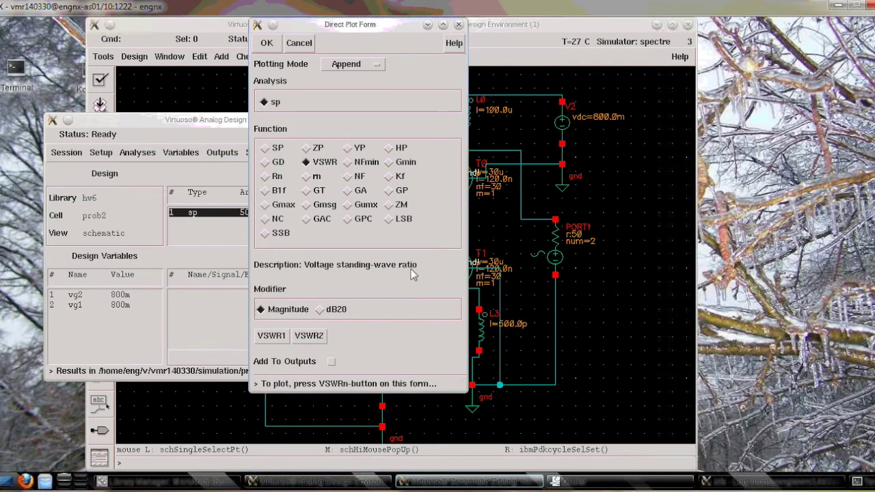
pyautogui.click(389, 191)
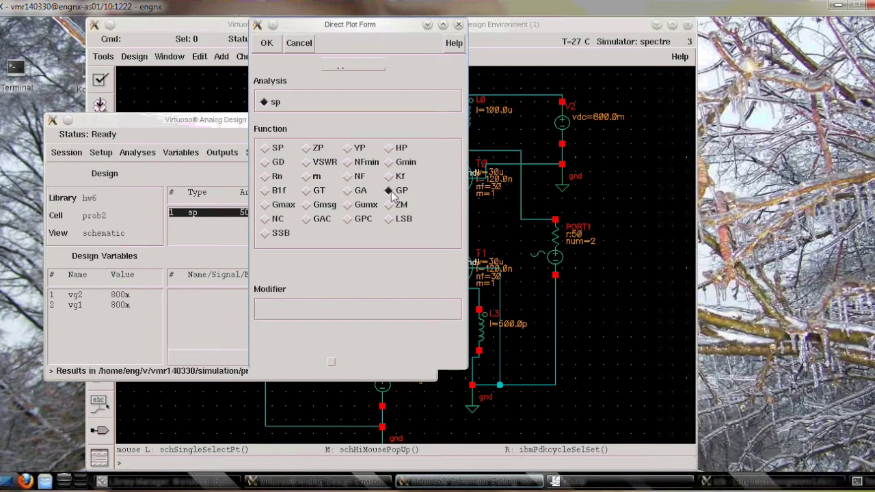
pyautogui.click(350, 194)
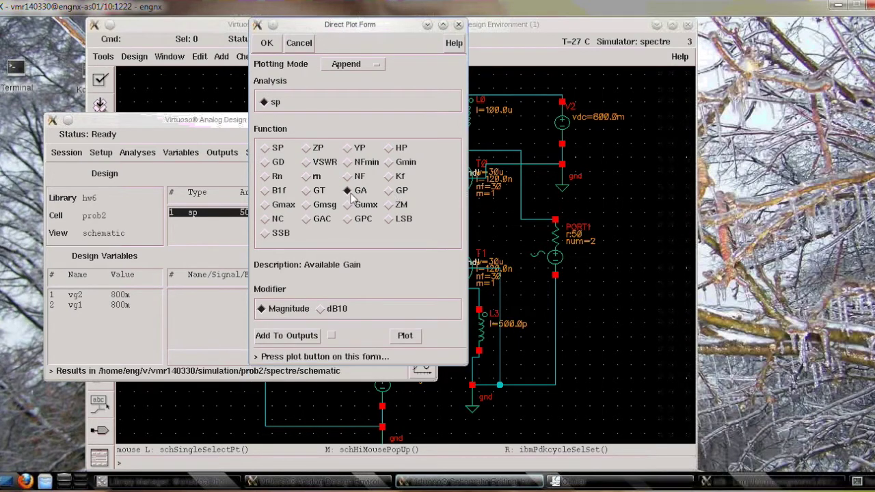
pyautogui.click(306, 191)
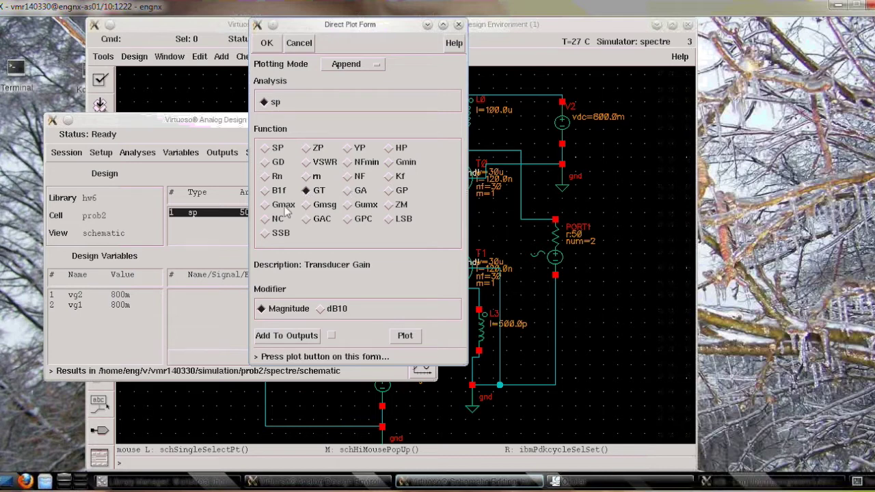
pyautogui.click(307, 148)
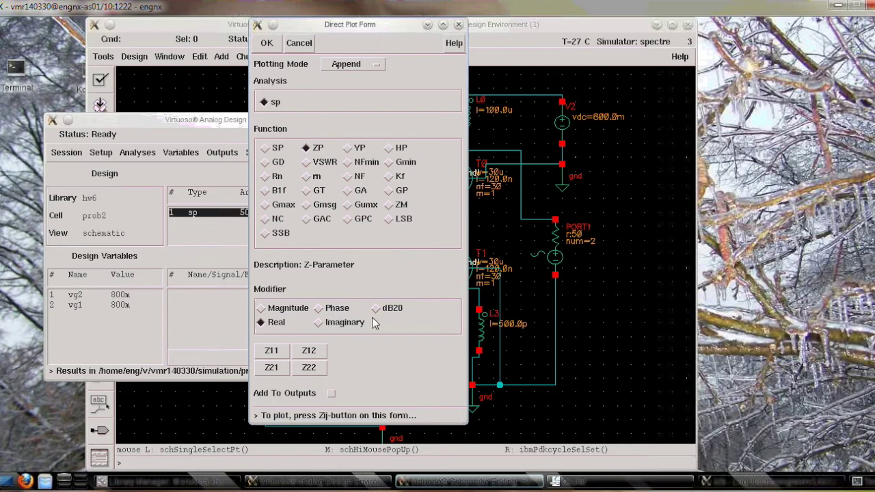
pyautogui.click(302, 355)
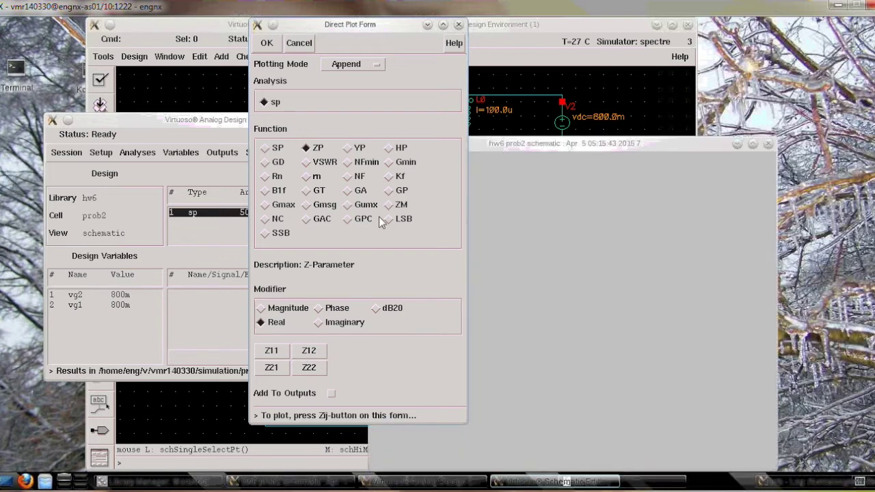
# Step: Close the Z12 real-part waveform window and raise the hw6 prob2 schematic
pyautogui.click(491, 149)
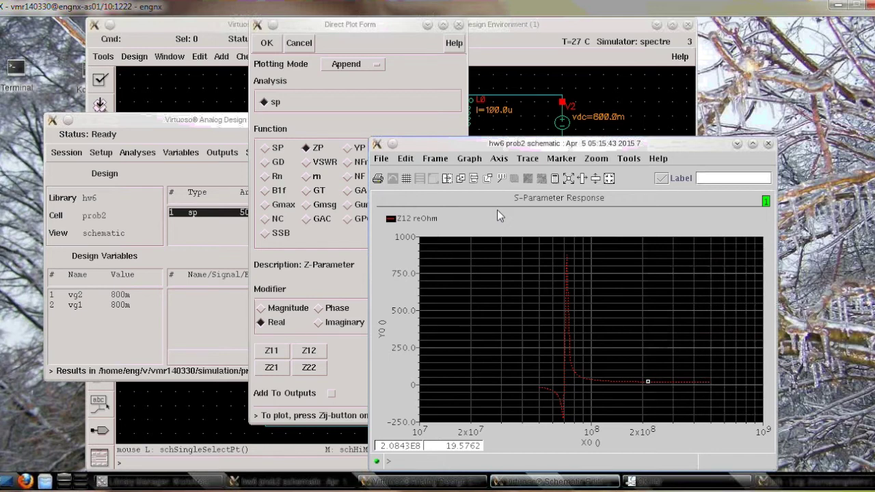
pyautogui.click(766, 147)
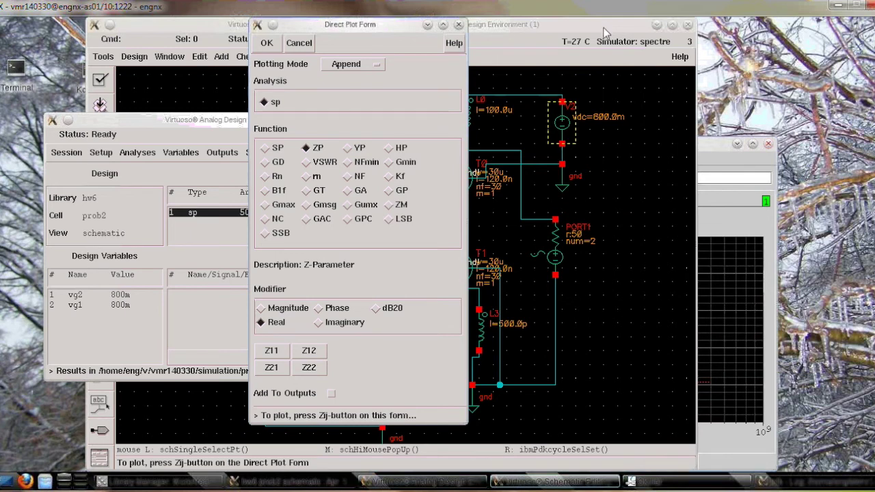
pyautogui.click(604, 32)
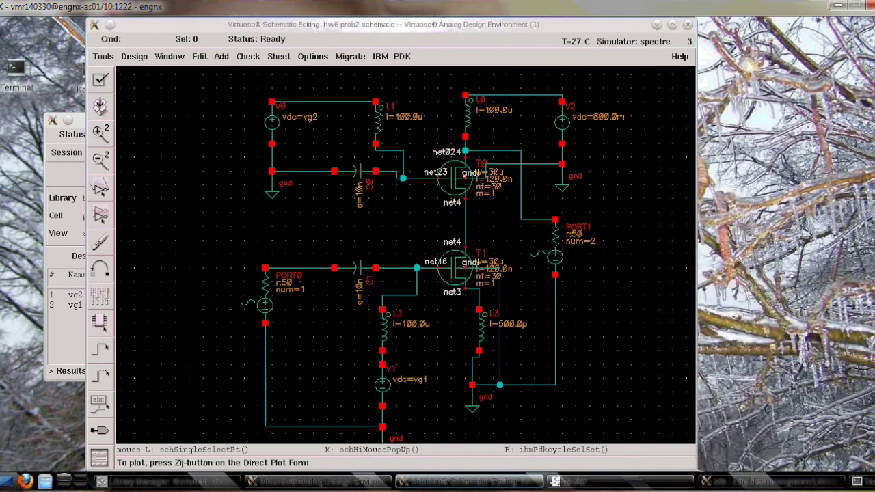